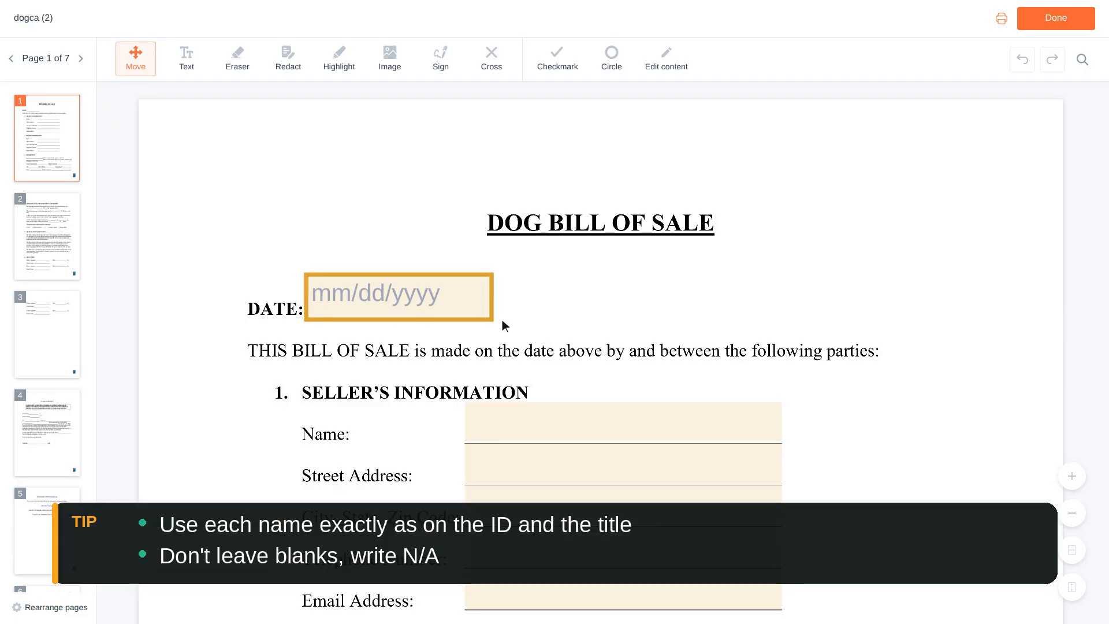
- Open the date picker for the bill of sale's DATE field
click(403, 298)
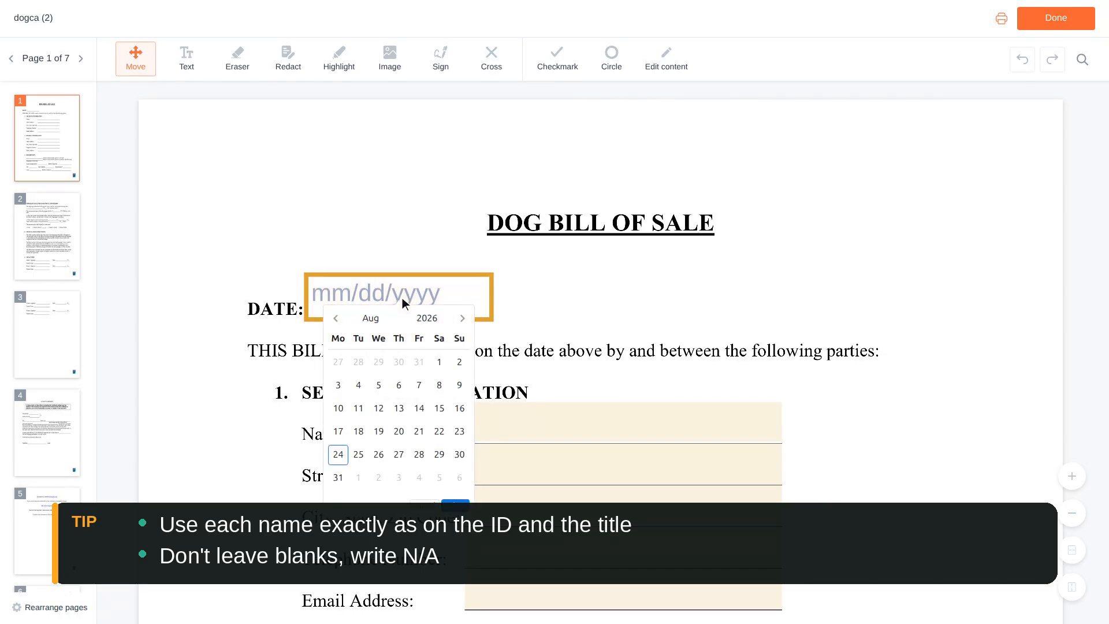
- Close the date calendar by moving into the seller Name field, leaving DATE blank
scroll(402, 297, down, 1)
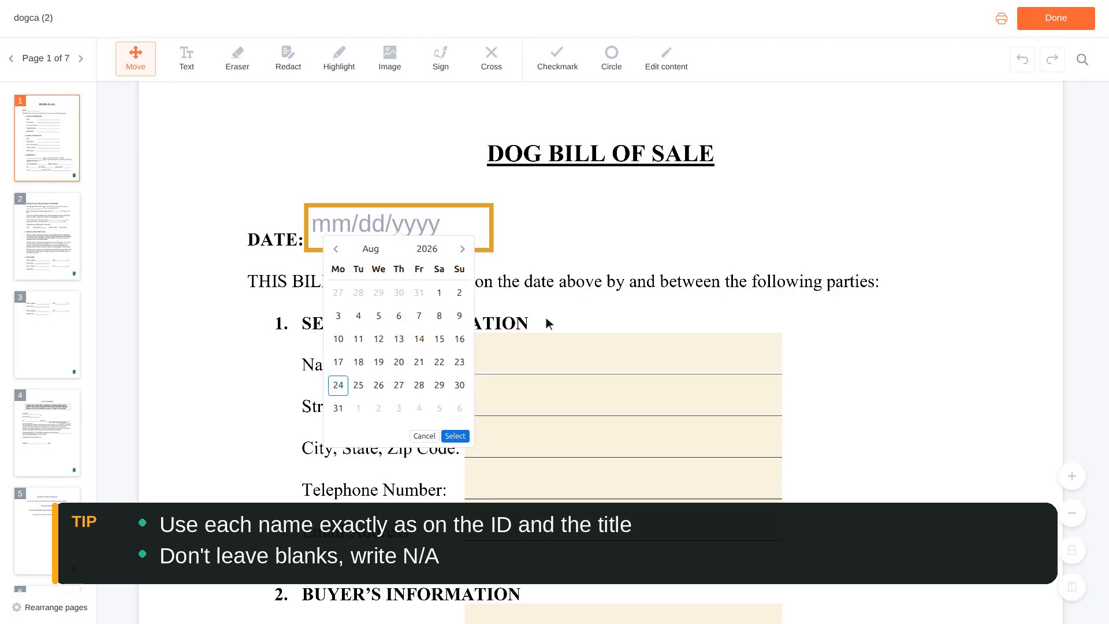
click(623, 352)
- Enter the seller's full name, street address and city, state and zip
text(Anna Baker)
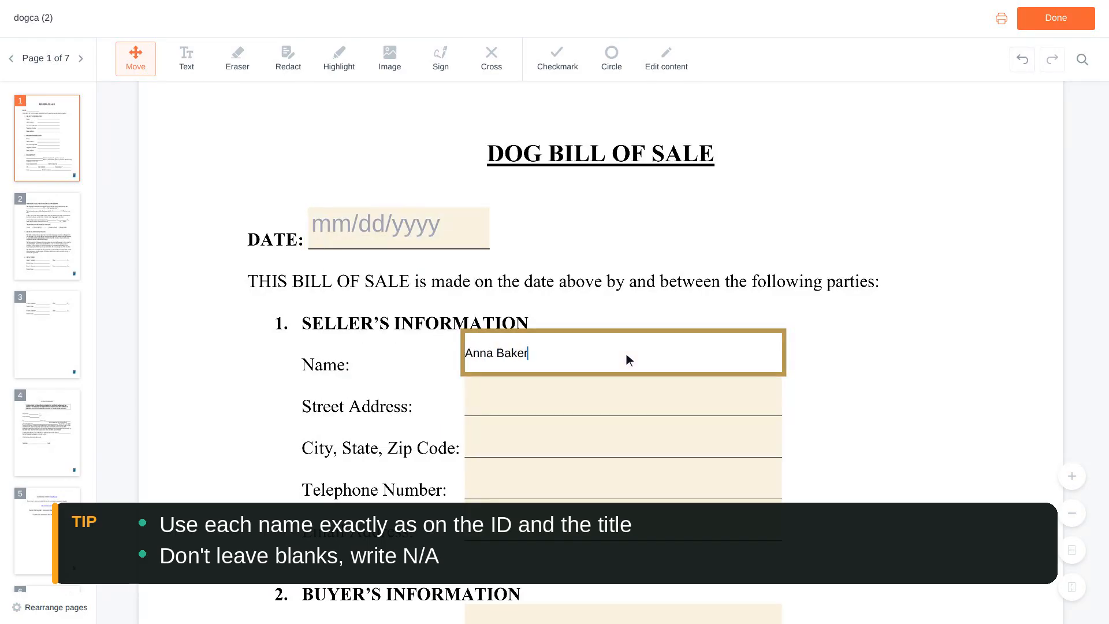
scroll(626, 353, down, 1)
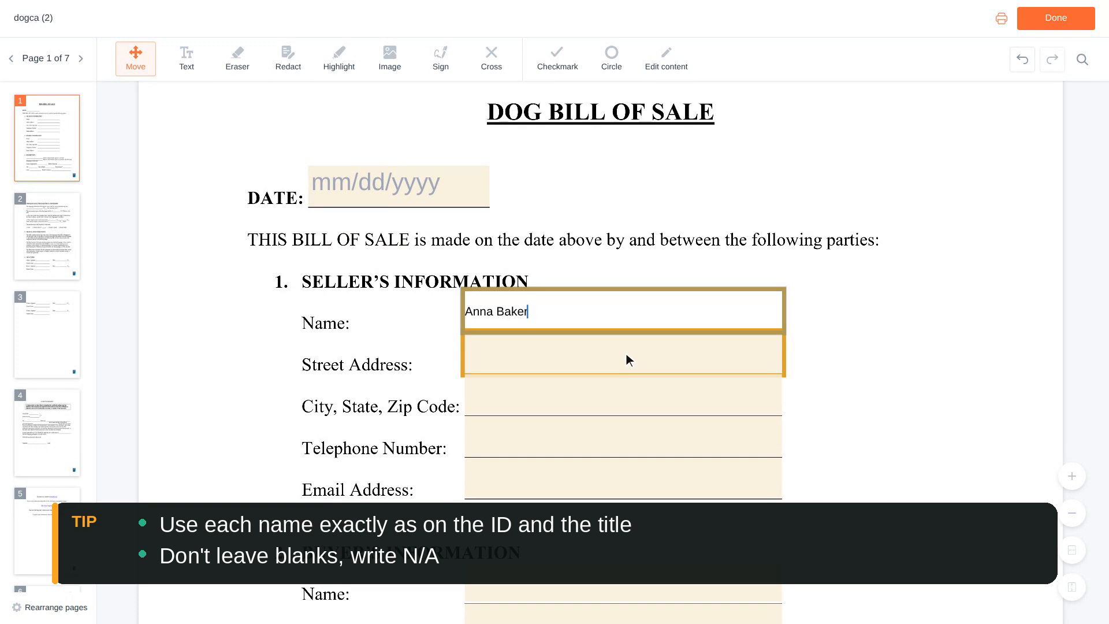
click(626, 353)
text(123)
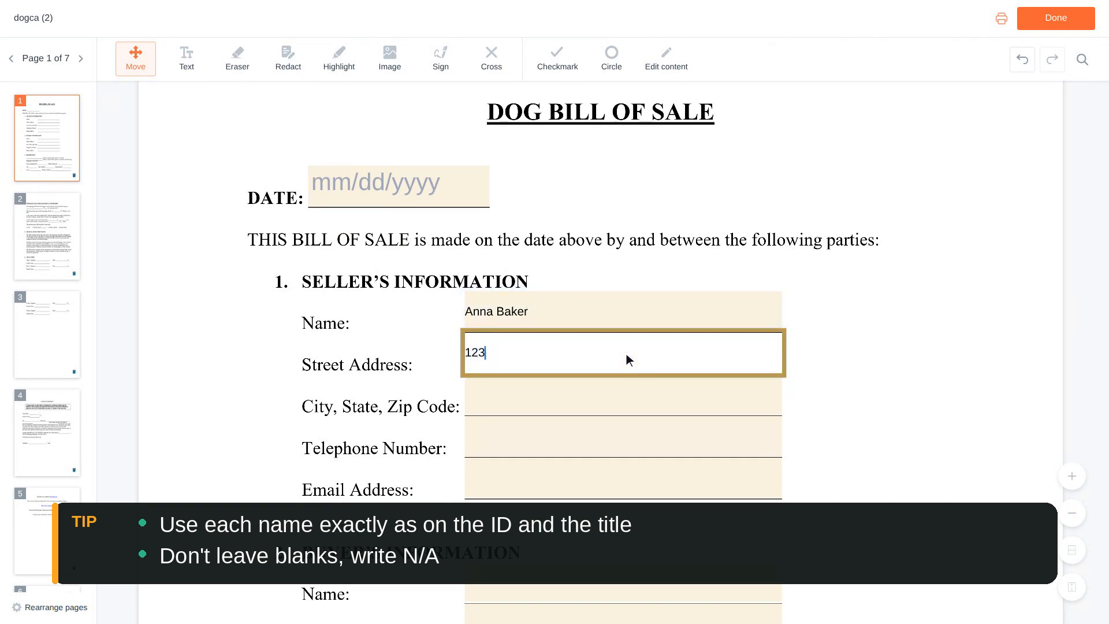
text( Main Street, Apt 4)
scroll(627, 353, down, 1)
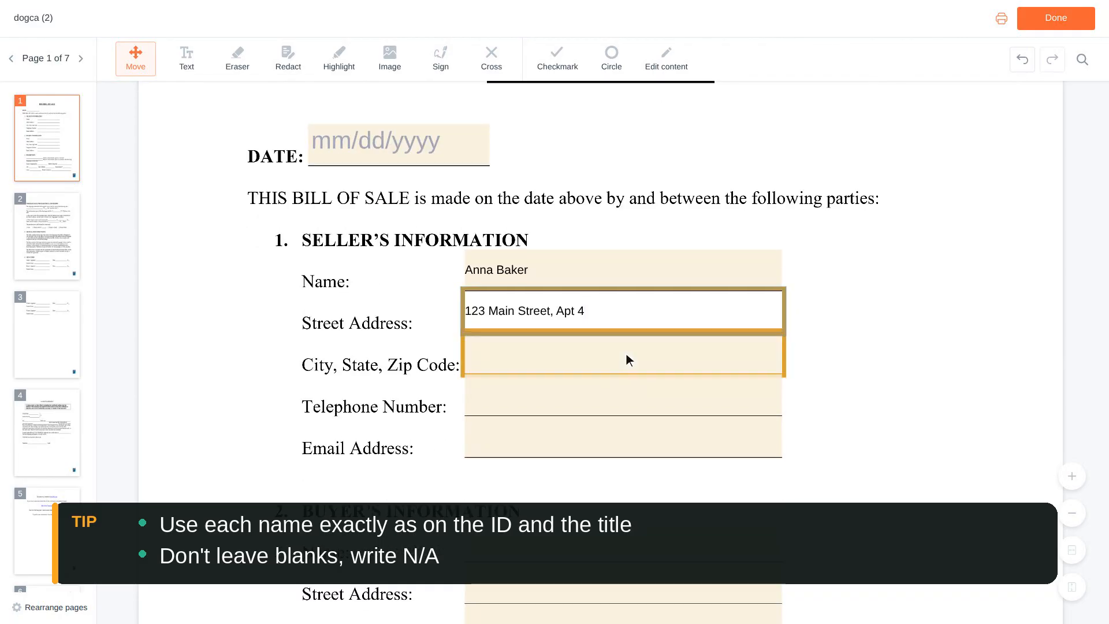
click(626, 360)
text(Los Angel)
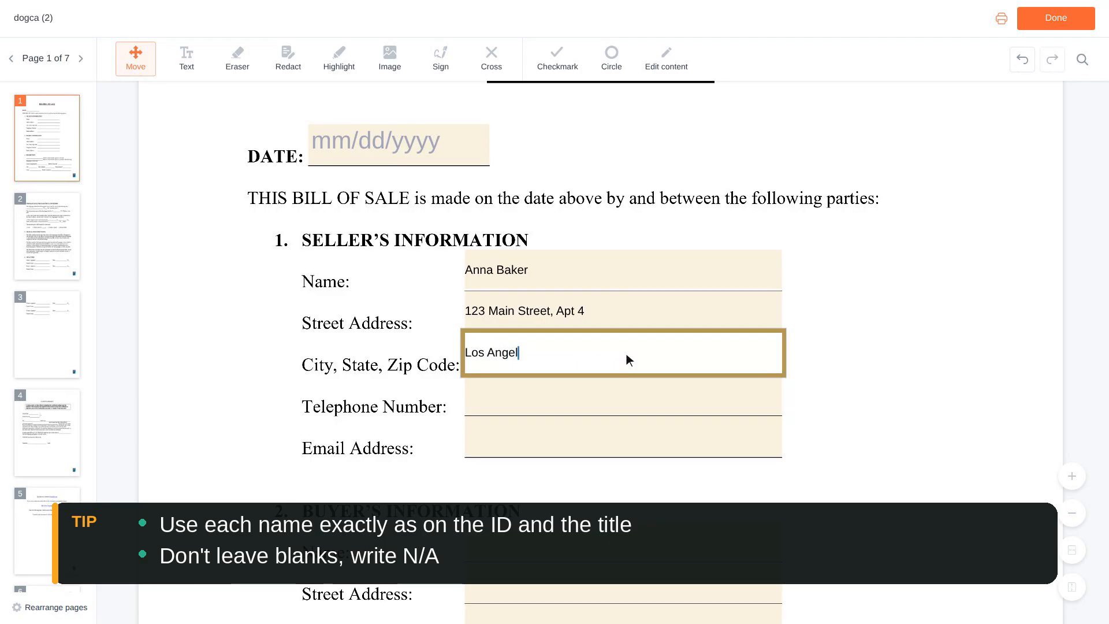
text(es, CA 90012)
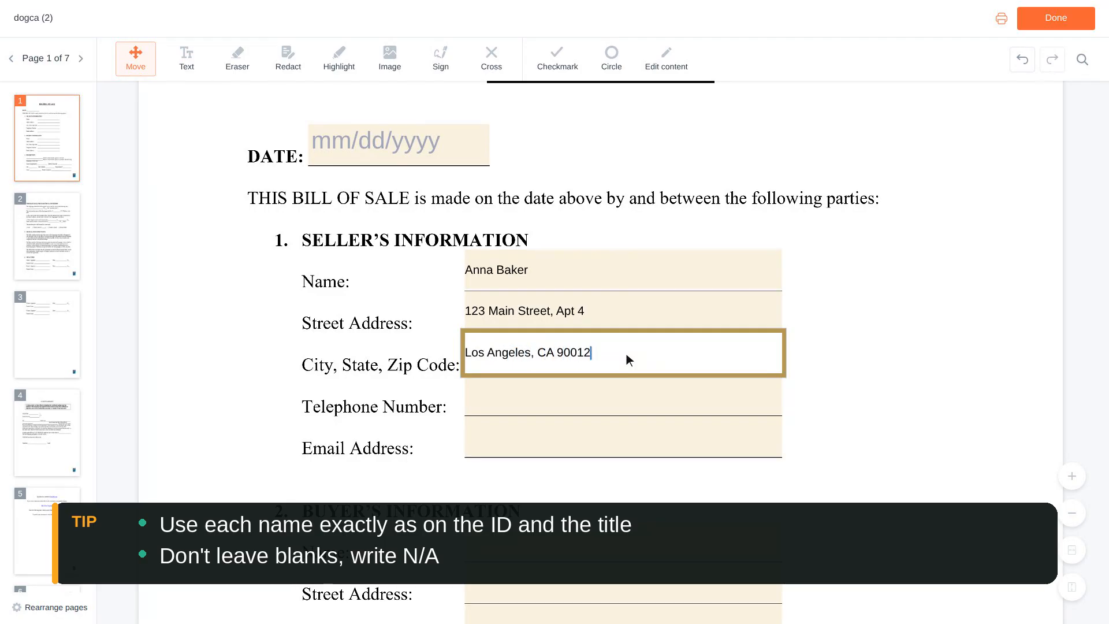
- Enter the seller's telephone number and e-mail address
scroll(626, 353, down, 1)
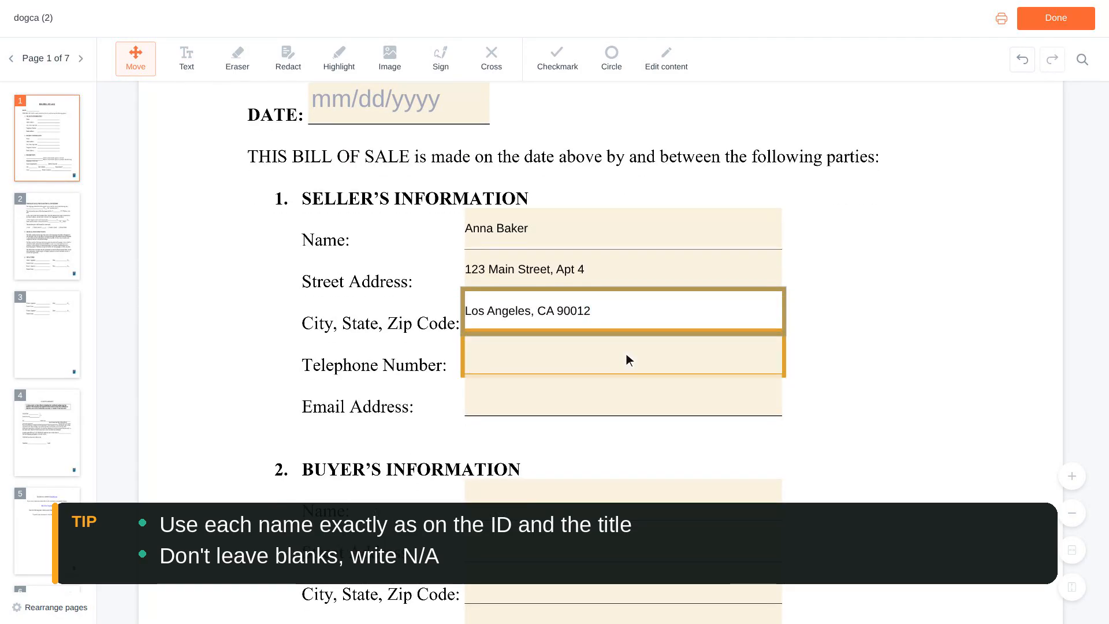
click(627, 354)
text(555-0142)
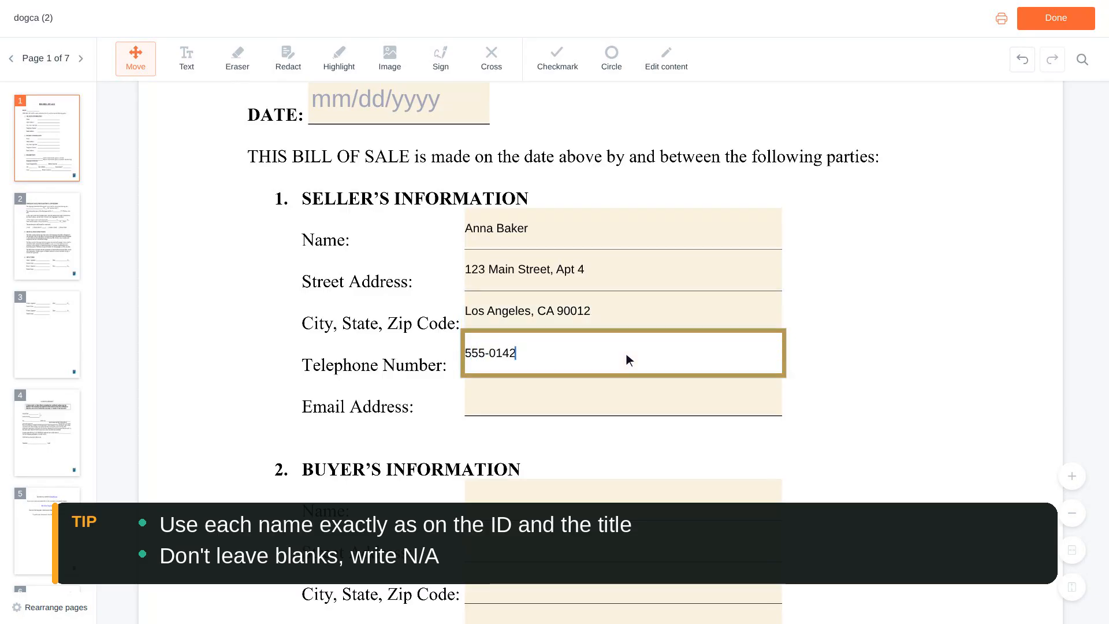
scroll(626, 354, down, 1)
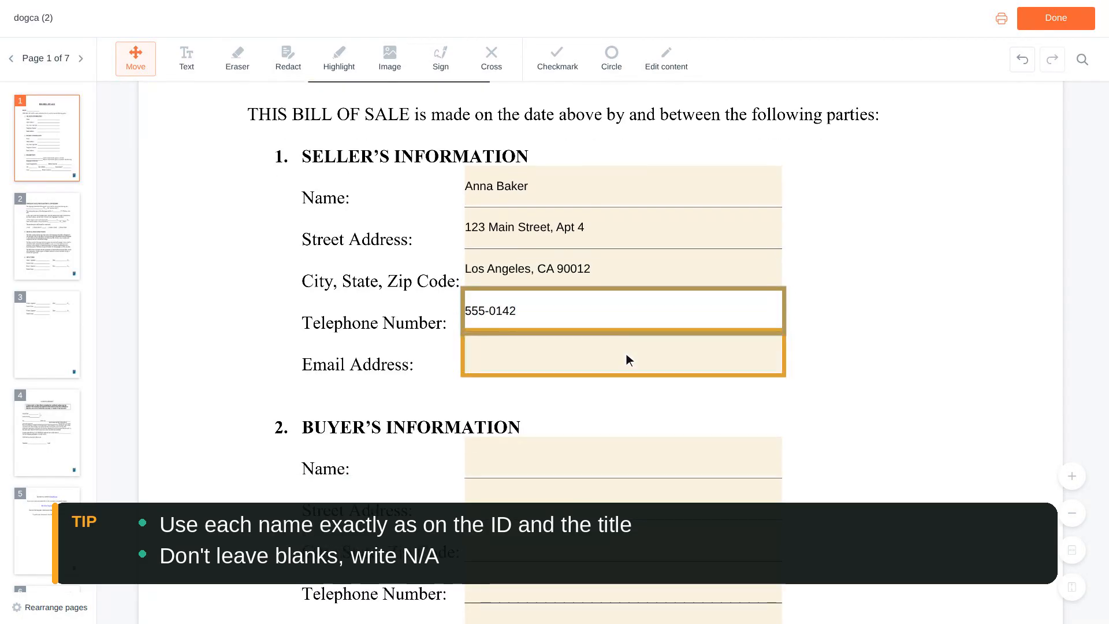
click(626, 354)
text(anna.baker@ex)
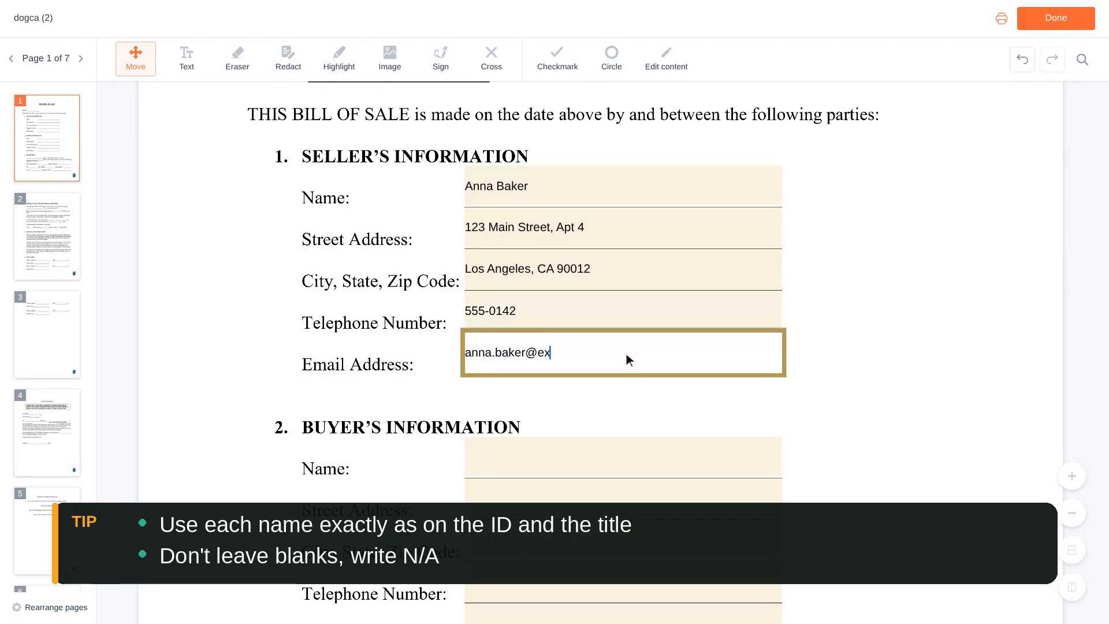
text(ample.com)
scroll(626, 353, down, 2)
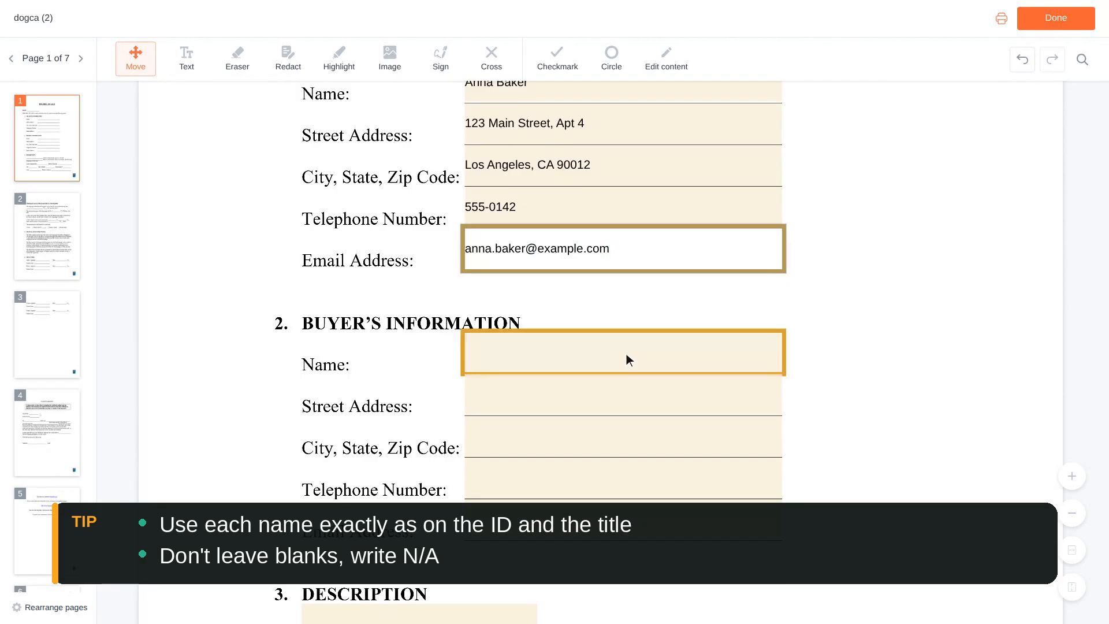
- Enter the buyer's full name, street address and city, state and zip
click(626, 354)
text(Ben Carter)
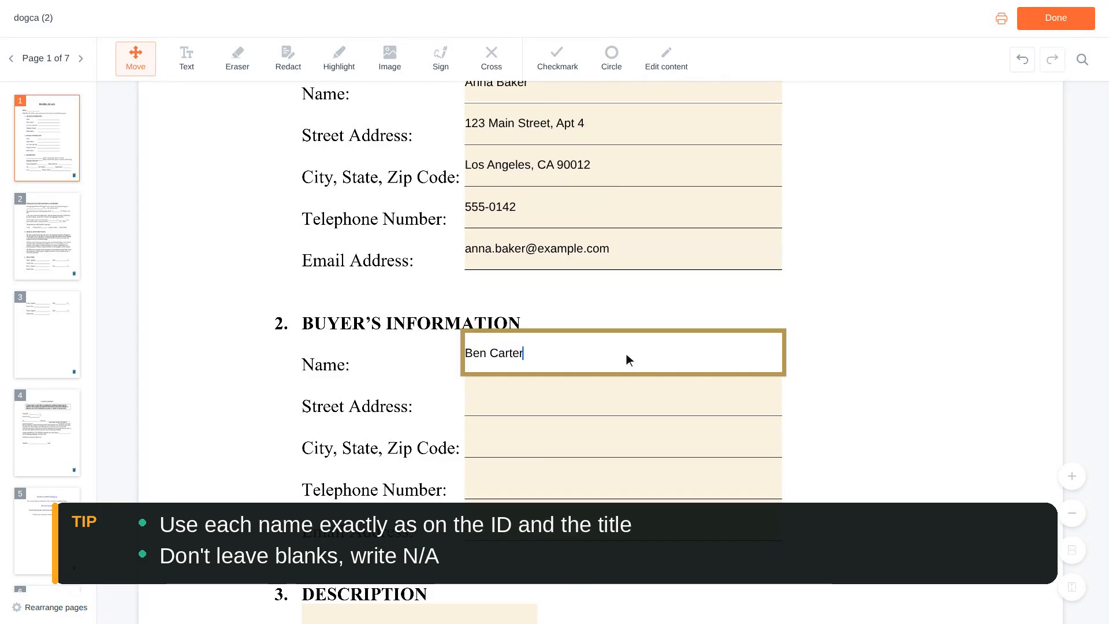
scroll(627, 353, down, 1)
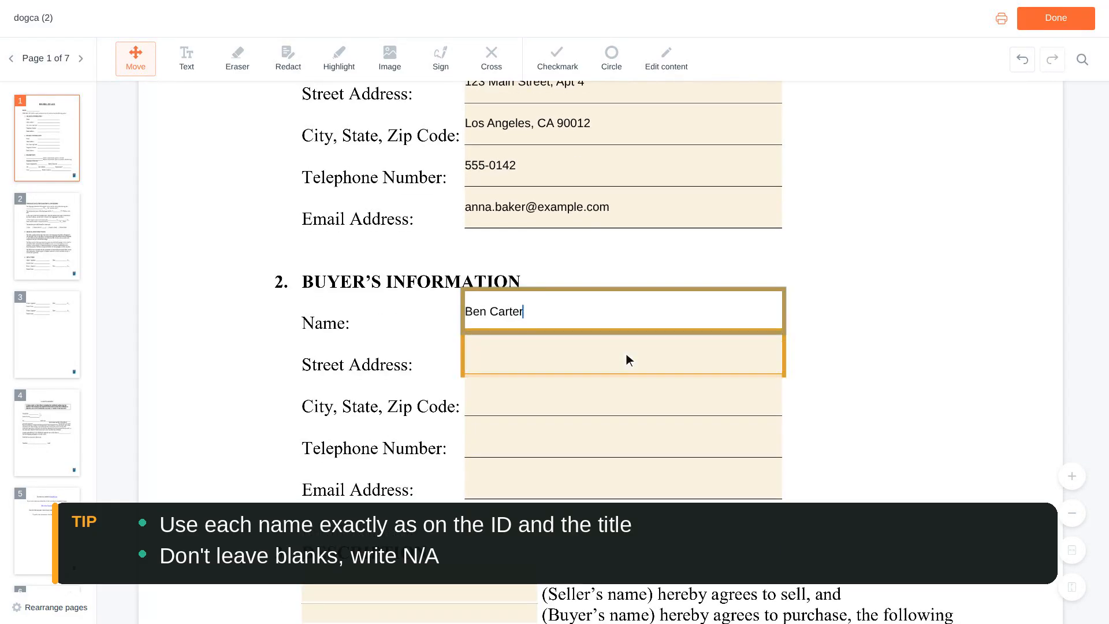
click(627, 354)
text(456 Oak)
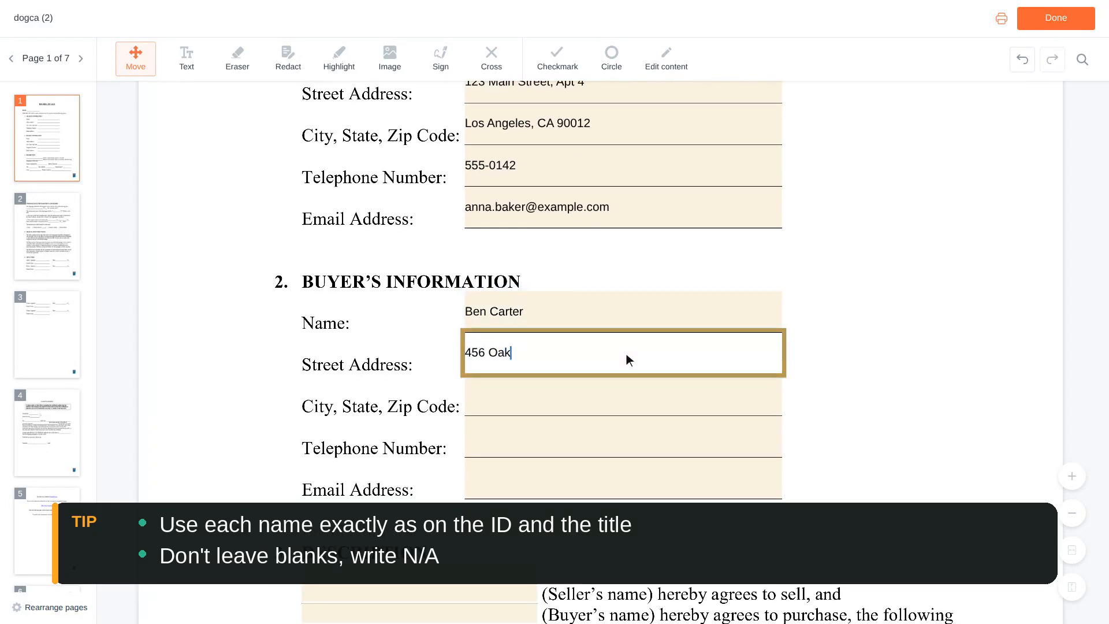
text( Street)
scroll(626, 353, down, 1)
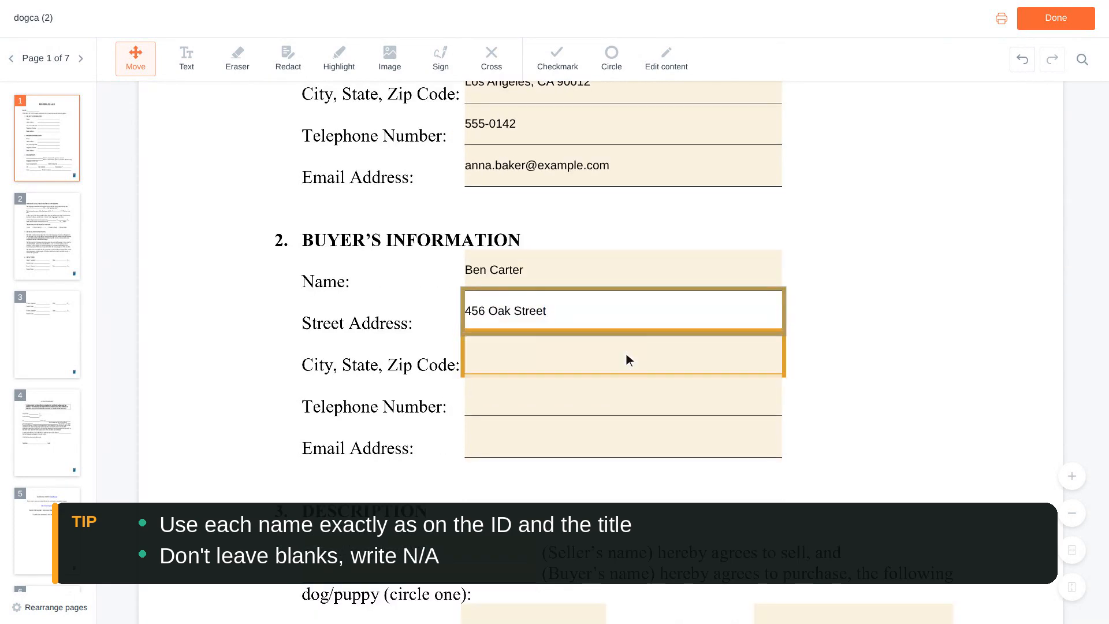
click(626, 354)
text(Los An)
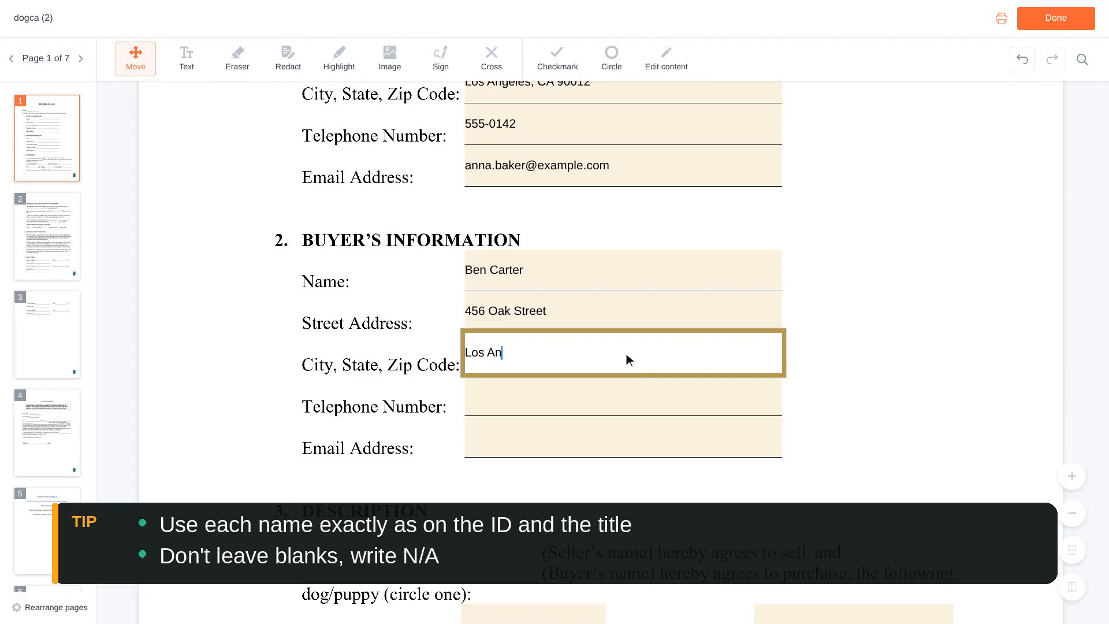
text(geles, CA 90012)
scroll(626, 354, down, 1)
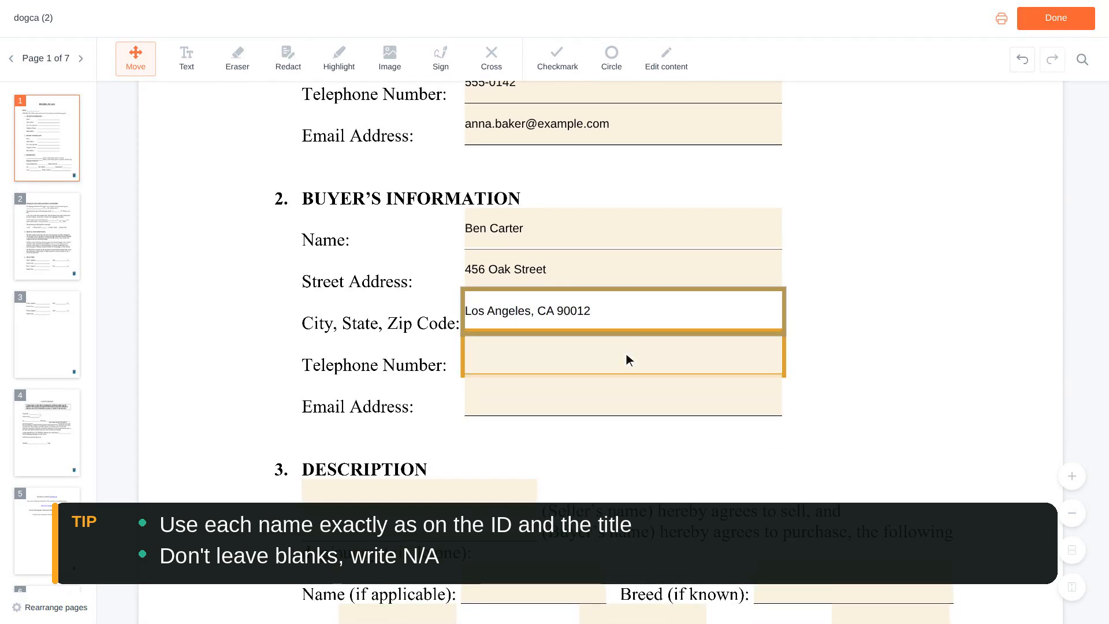
- Enter the buyer's telephone number and e-mail address
click(626, 359)
text(555-0188)
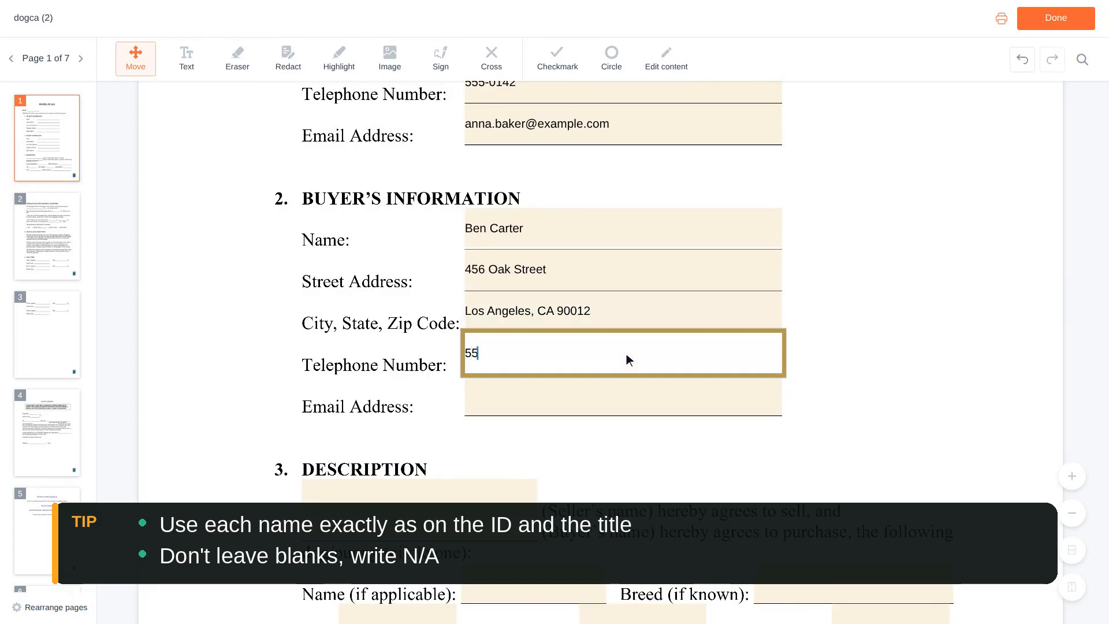
scroll(627, 353, down, 1)
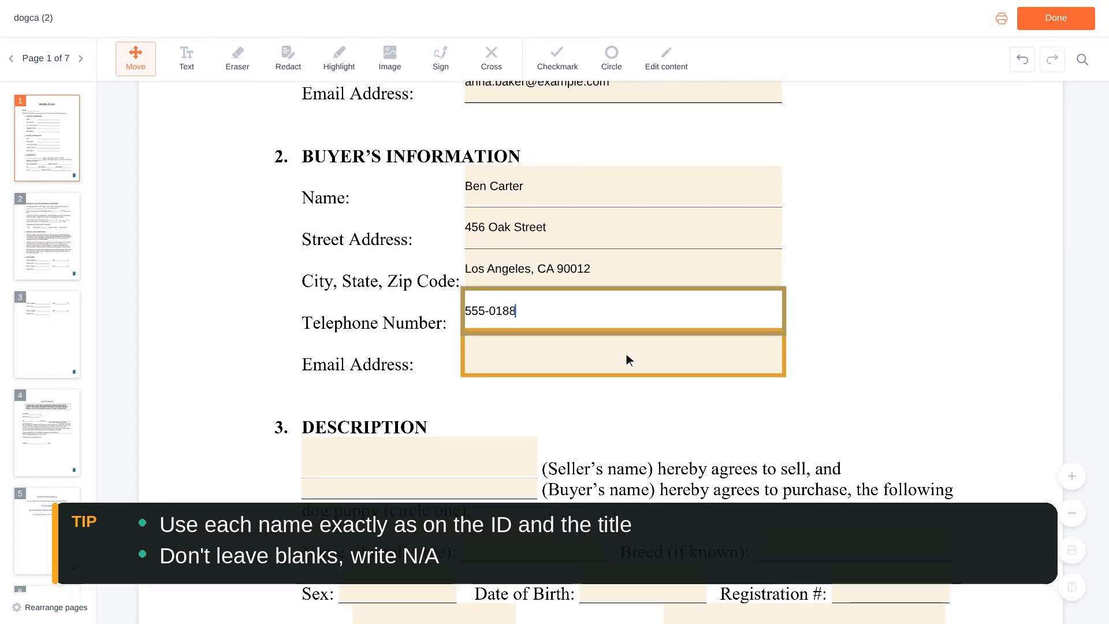
click(626, 353)
text(ben.carter@exa)
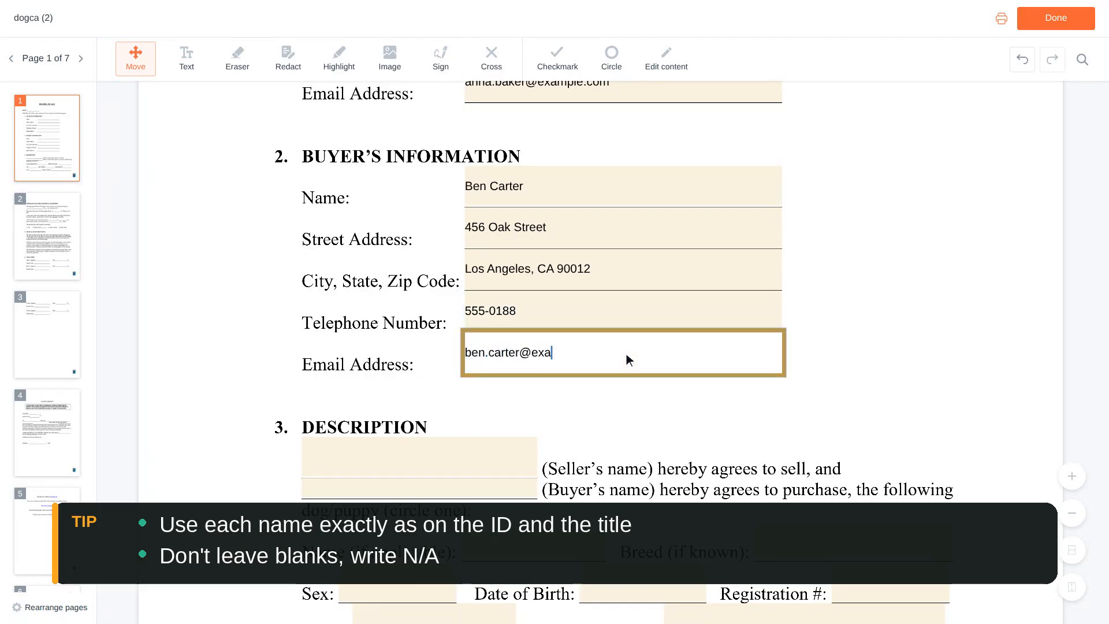
text(mple.com)
scroll(627, 354, down, 3)
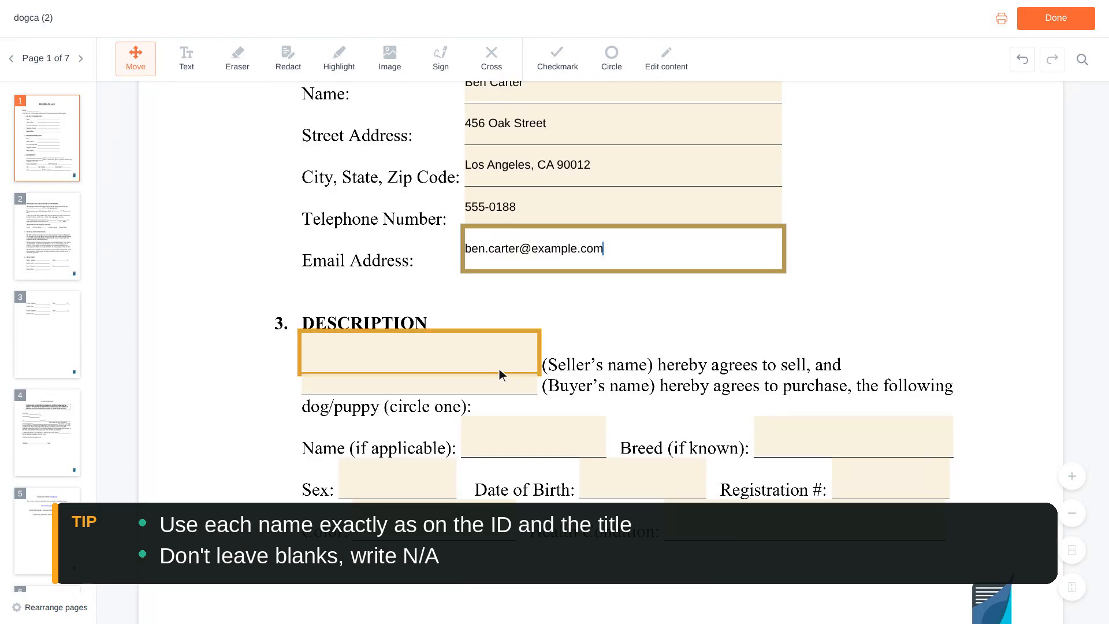
click(424, 357)
- Fill the seller's and buyer's names into the Description section
text(A)
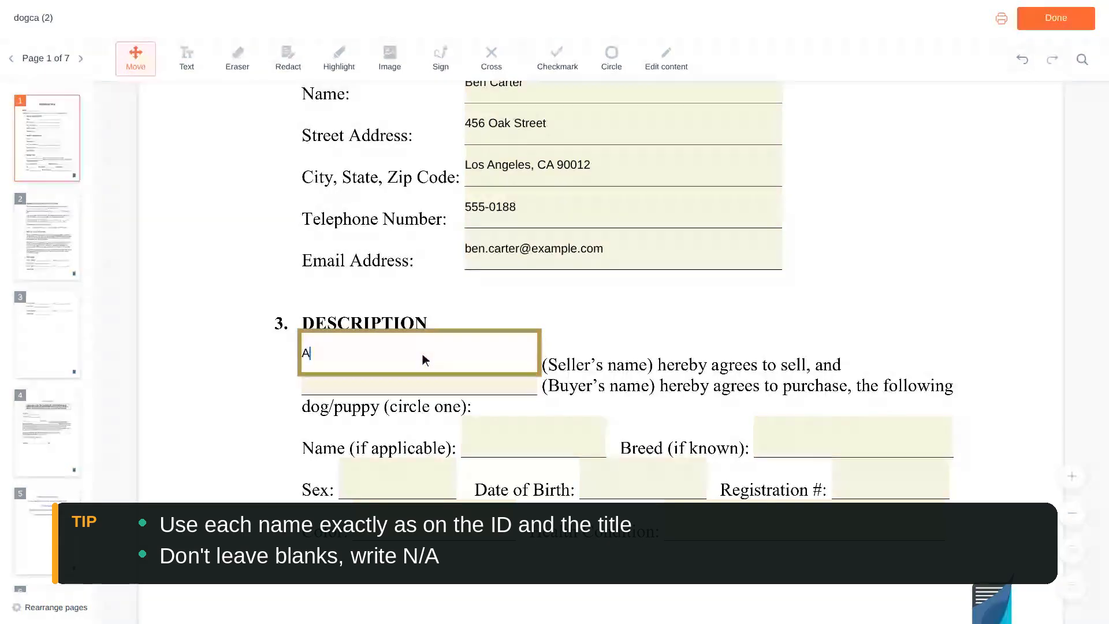
text(nna Baker)
scroll(422, 354, down, 1)
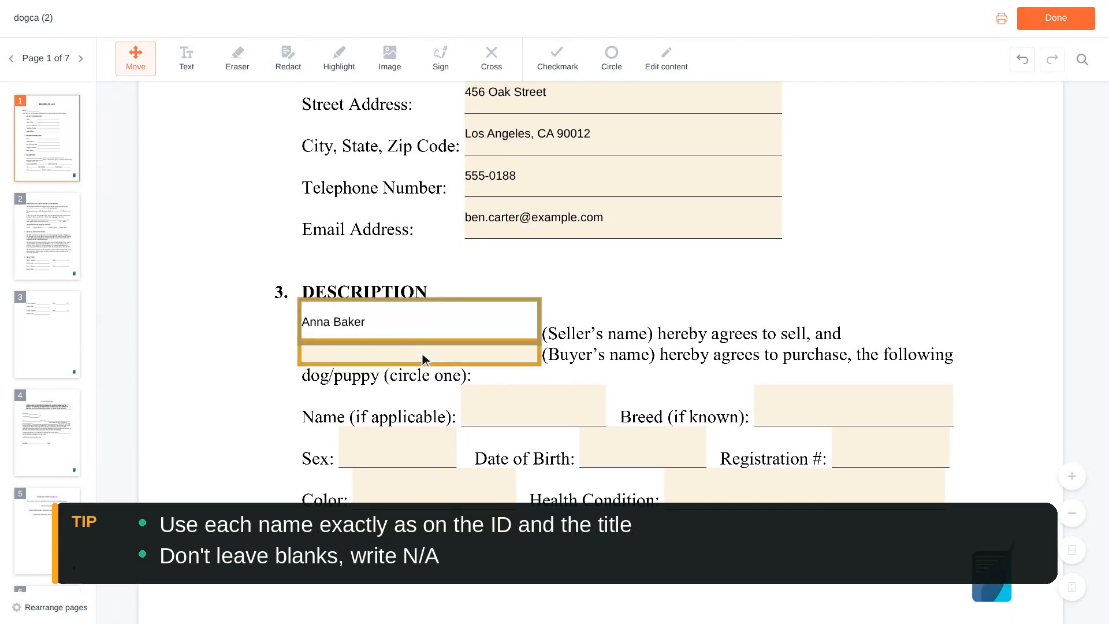
click(422, 354)
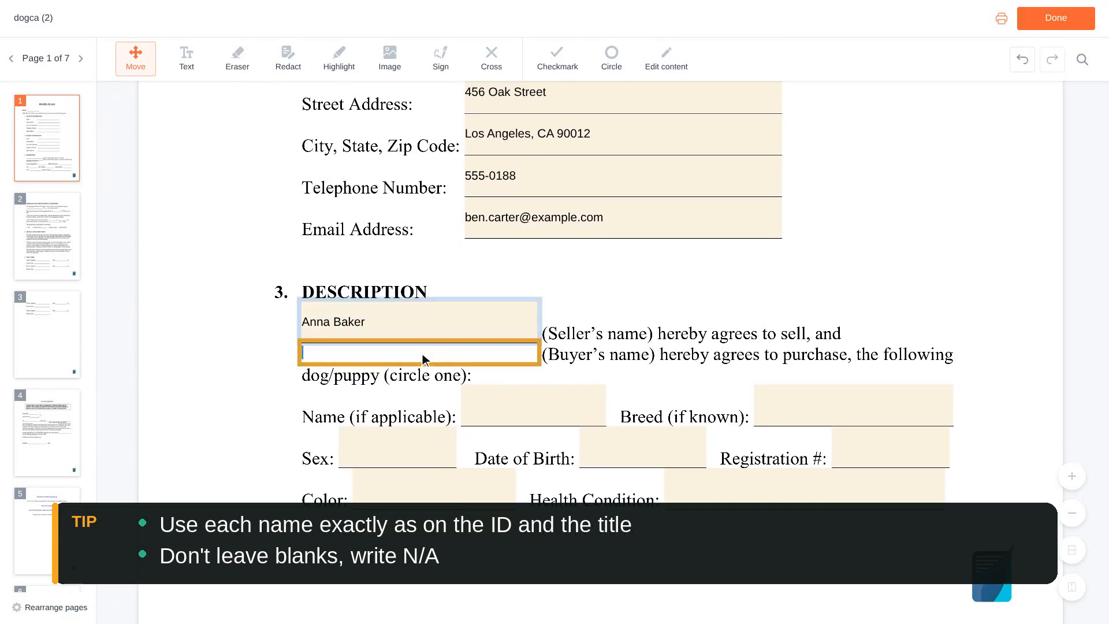
text(Ben Carter)
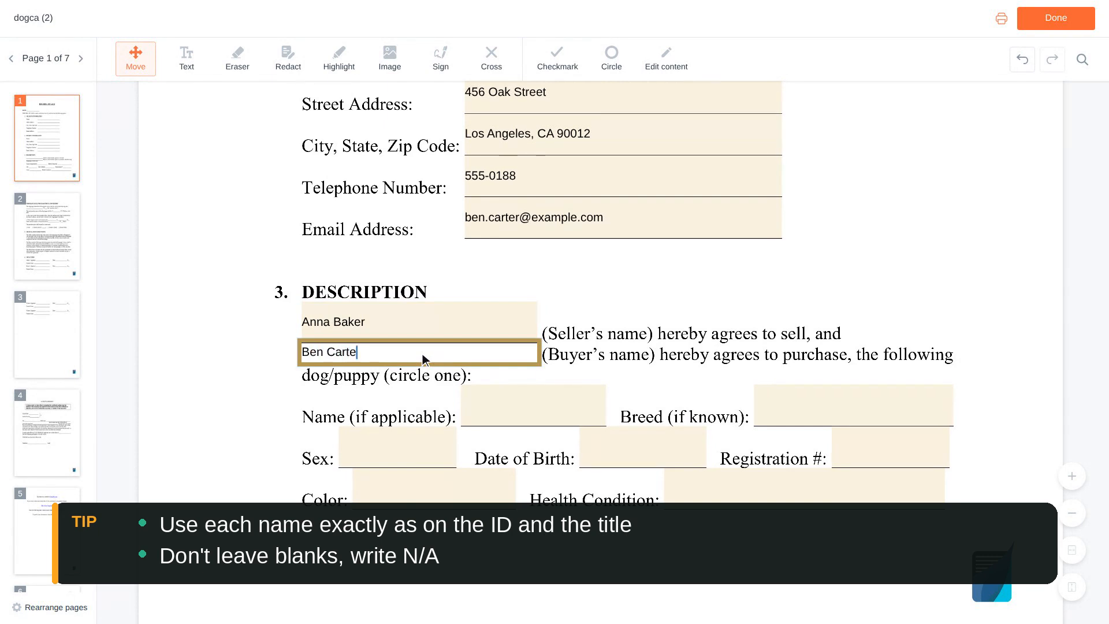
scroll(424, 357, down, 1)
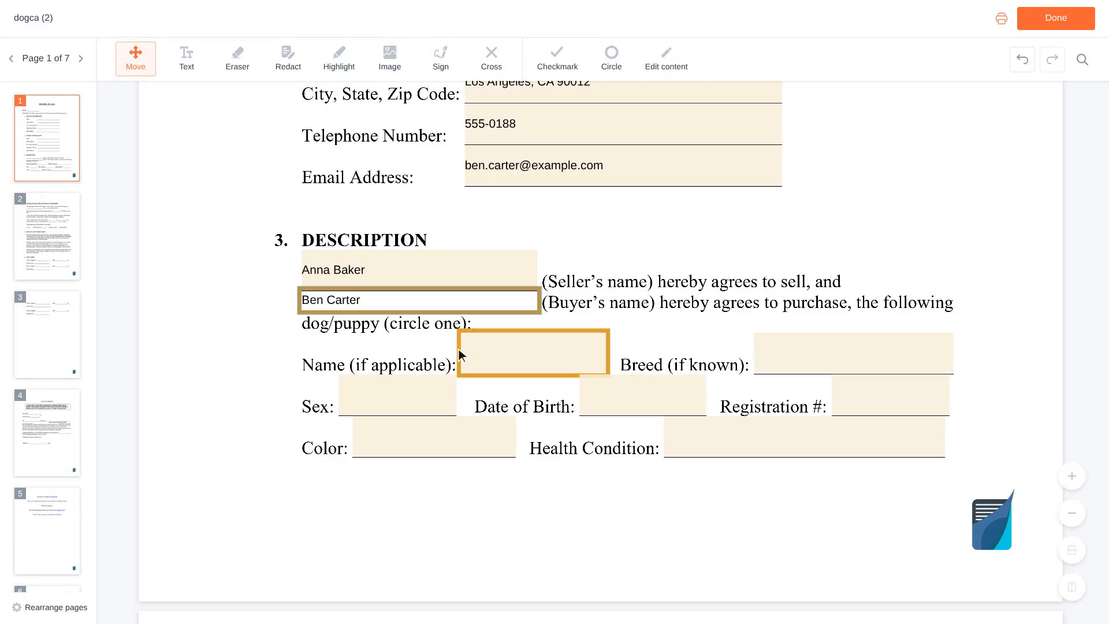
- Set the dog's name to Buddy and breed to Labrador Retriever
click(535, 353)
text(Buddy)
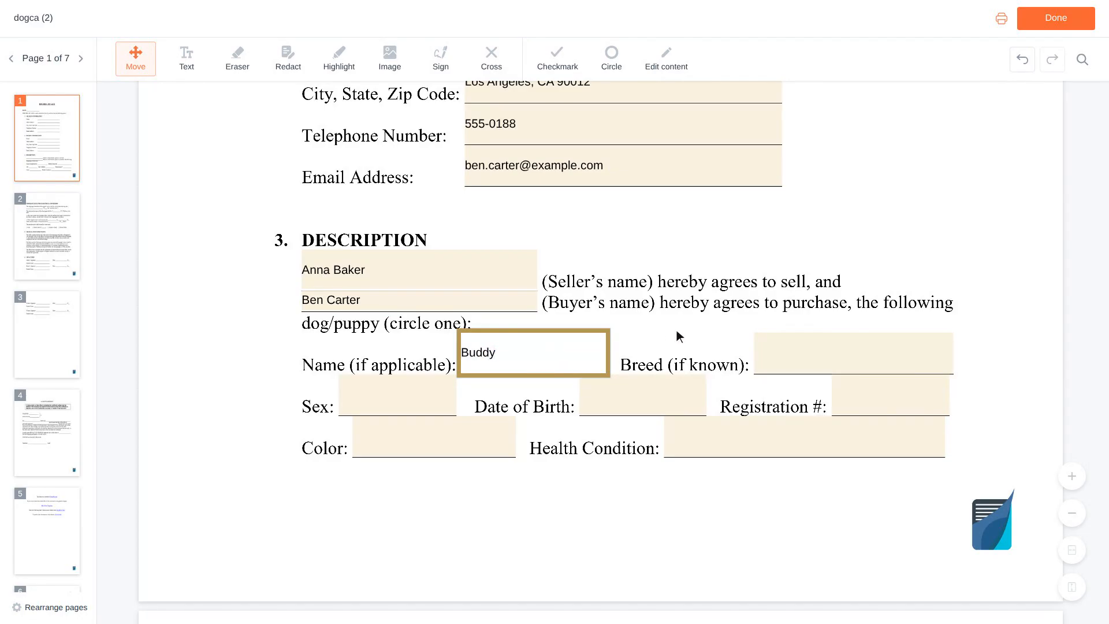
click(857, 355)
text(Labrad)
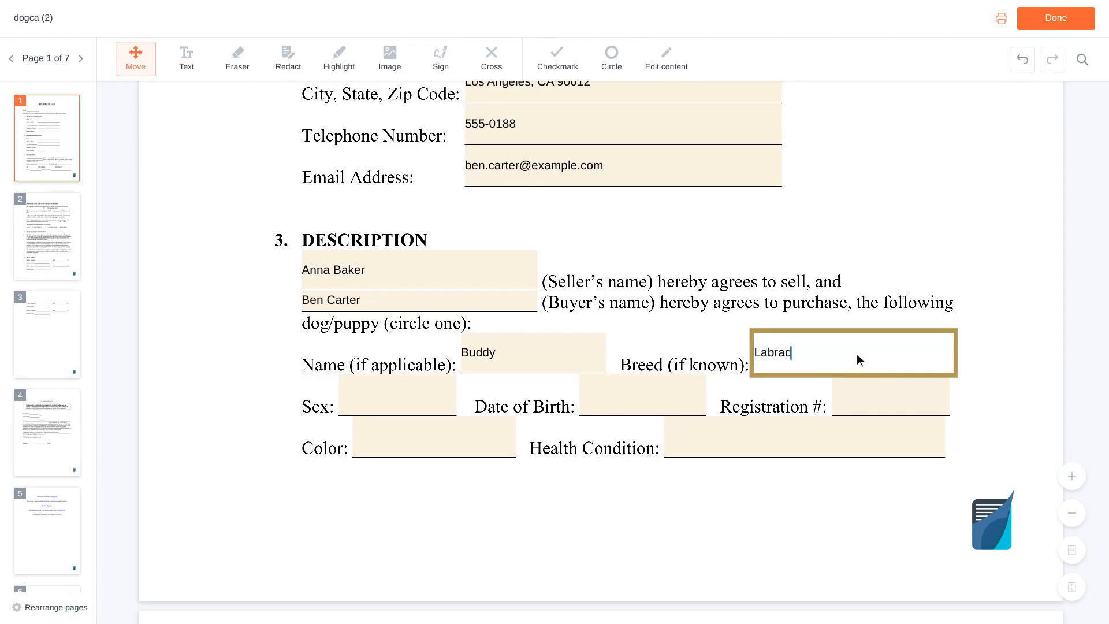
text(or Retriever)
scroll(857, 353, down, 1)
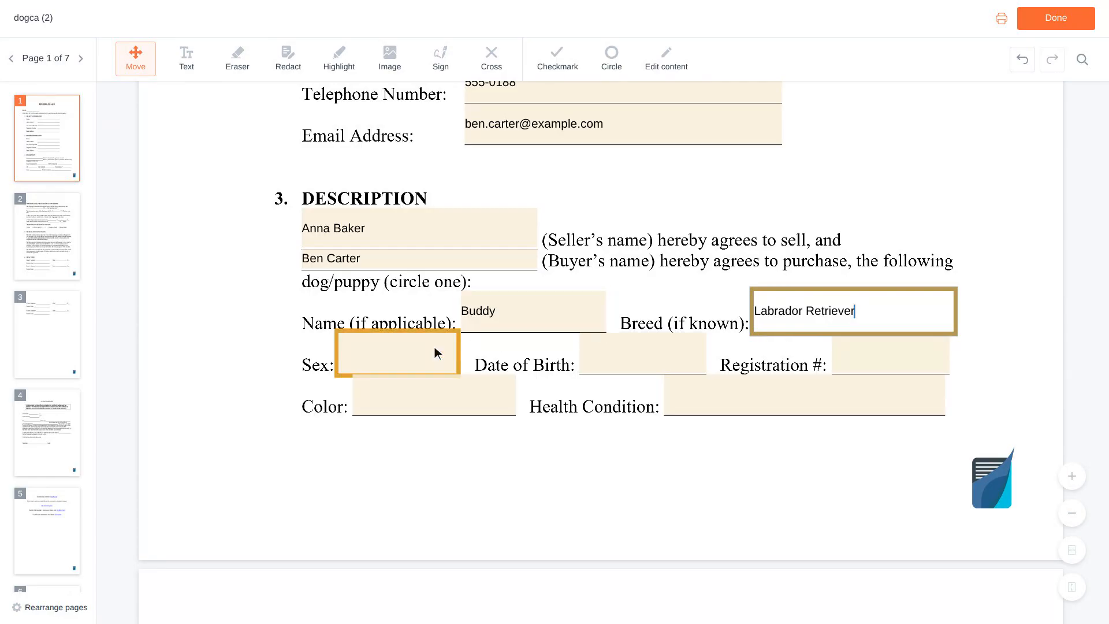
- Set the dog's sex to Male, birth date 03/15, and registration # AKC EXAMPLE01
click(400, 353)
text(Male)
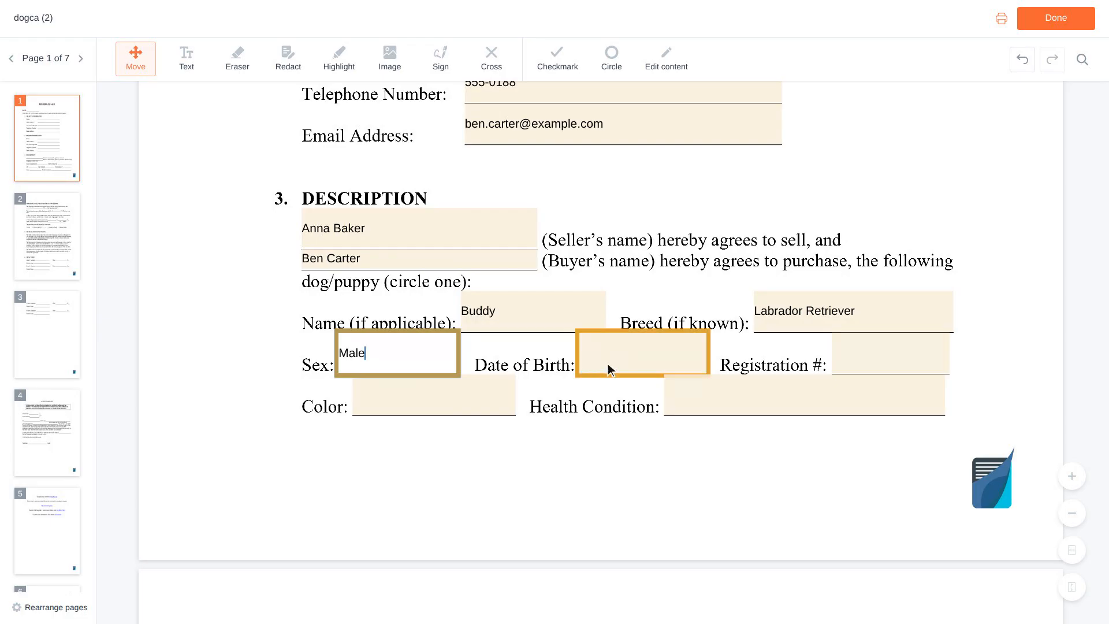
click(644, 354)
text(03/15/2022)
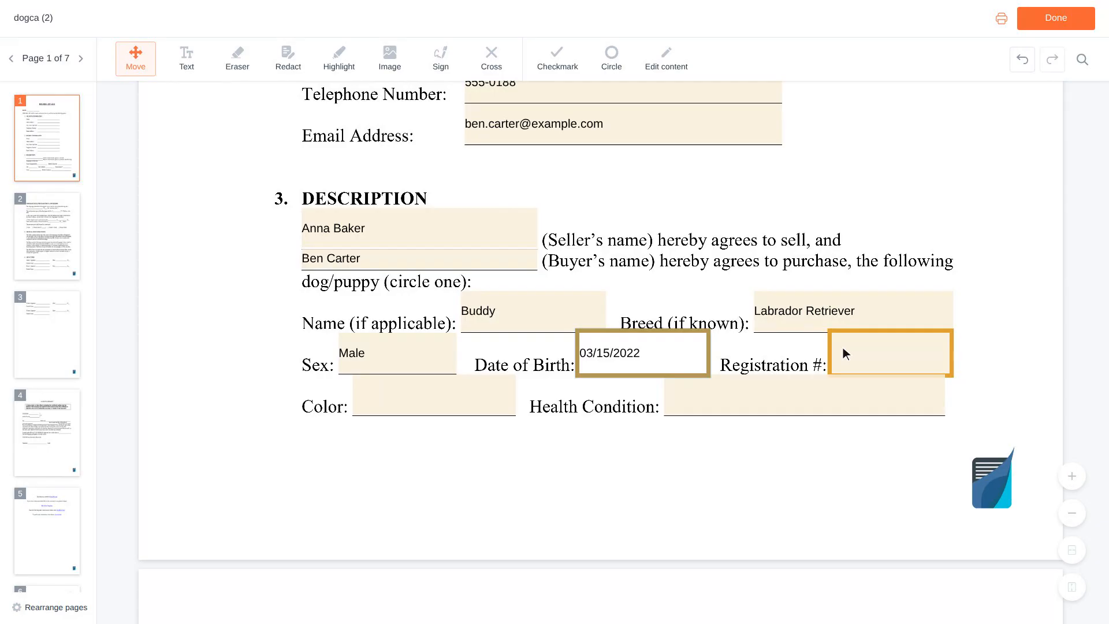
click(893, 354)
text(A)
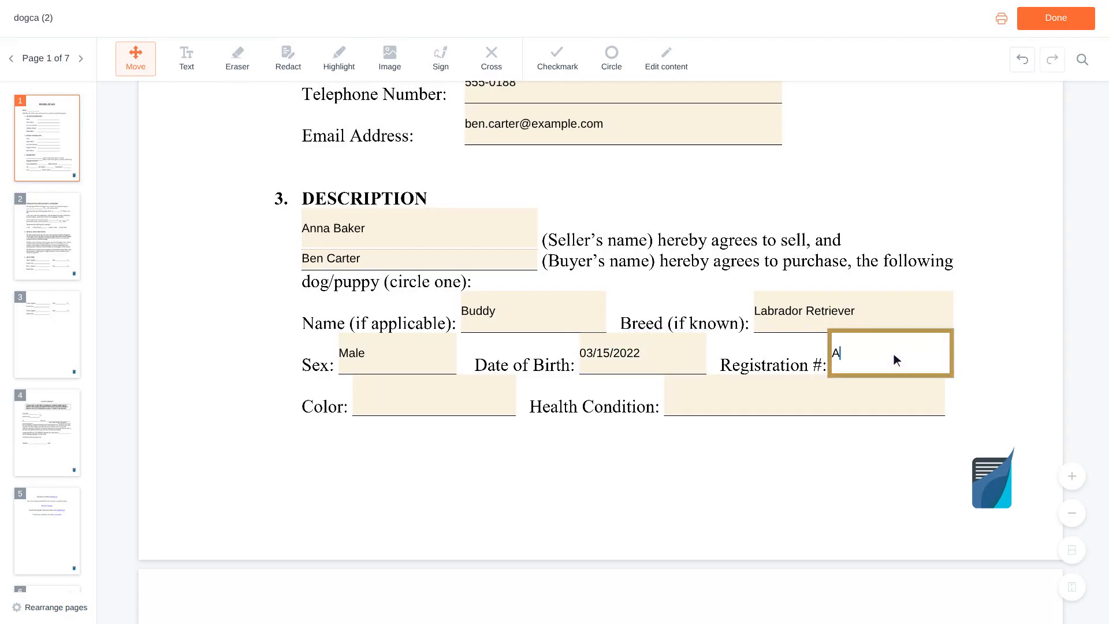
text(KC EXAMPLE01)
- Set the colour to Black and begin the health note 'Healthy, current on sho…'
scroll(892, 359, down, 1)
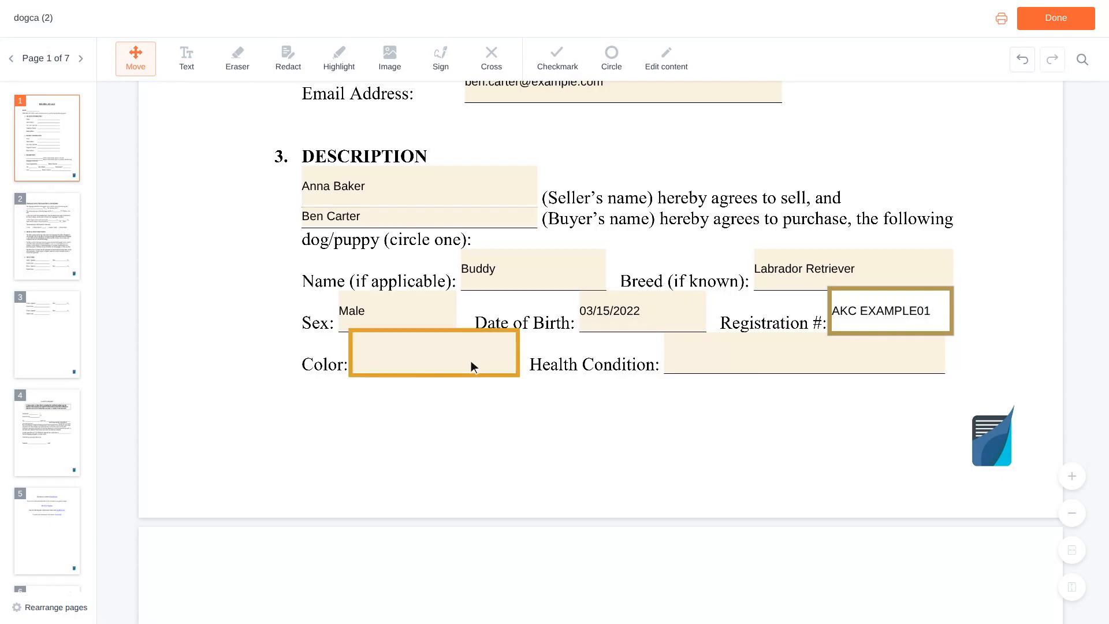
click(438, 357)
text(Black)
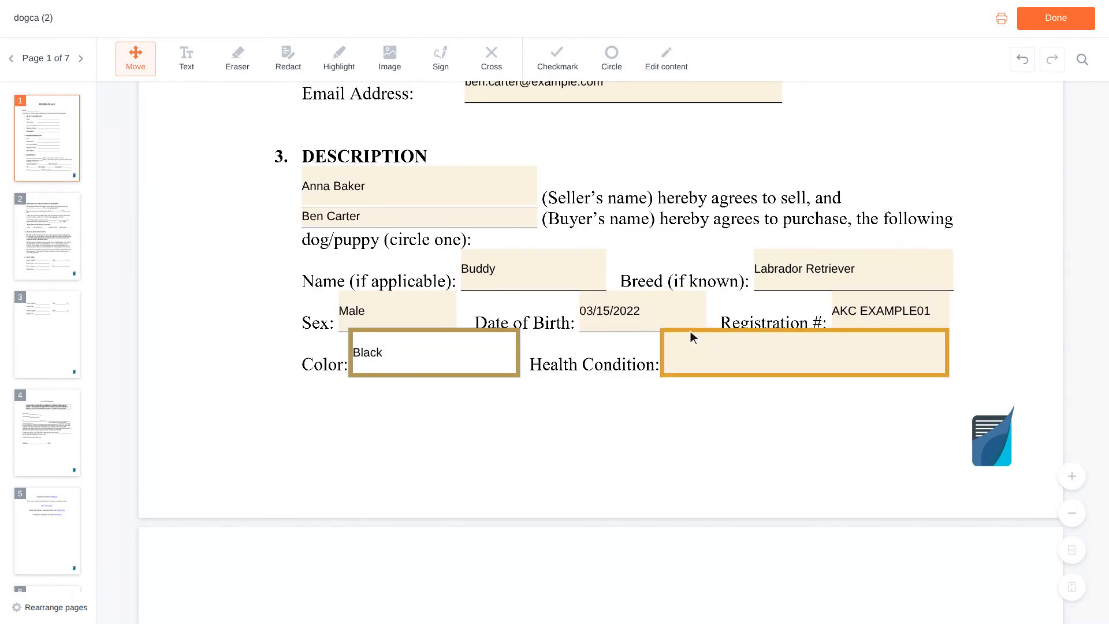
click(807, 354)
text(Healthy, d)
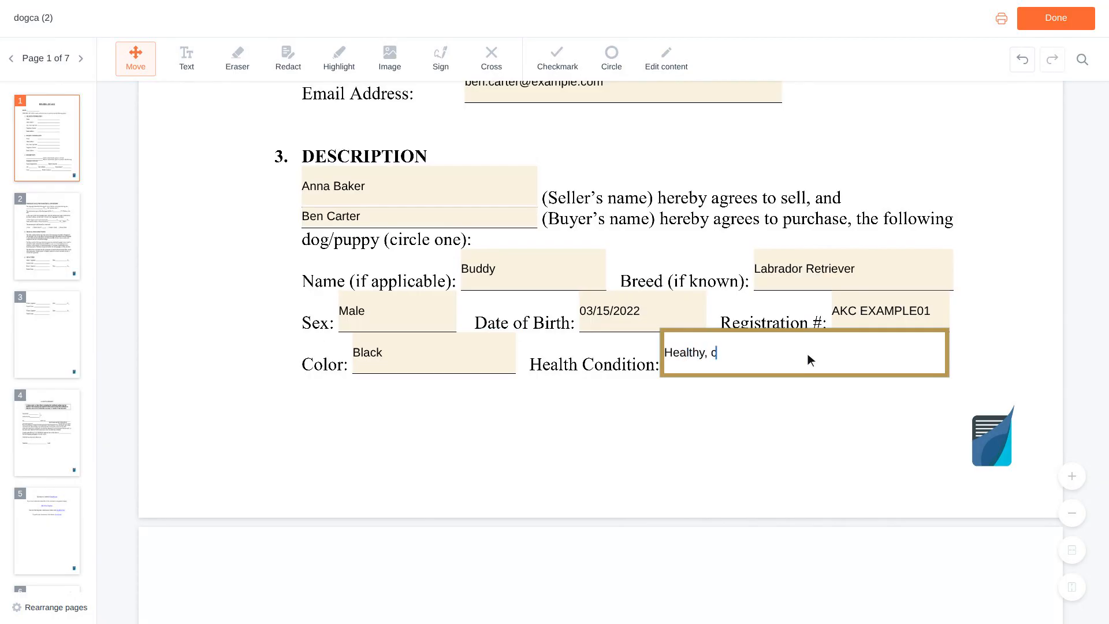
key(BackSpace)
text(current on sho)
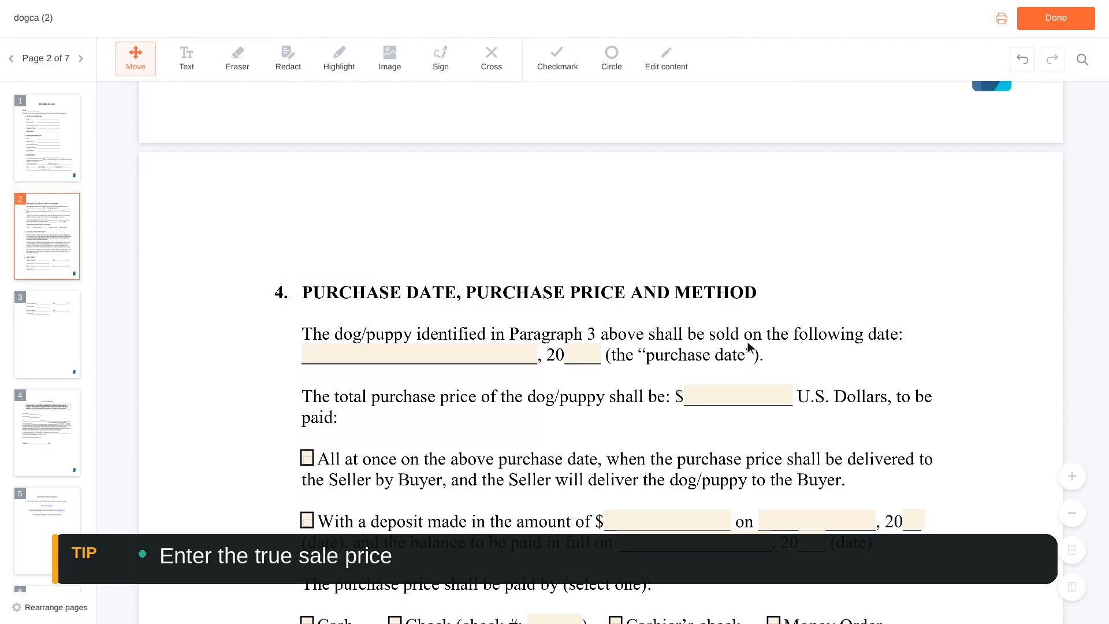
- Set the purchase date to March 15 and the total price to 8,500
click(502, 341)
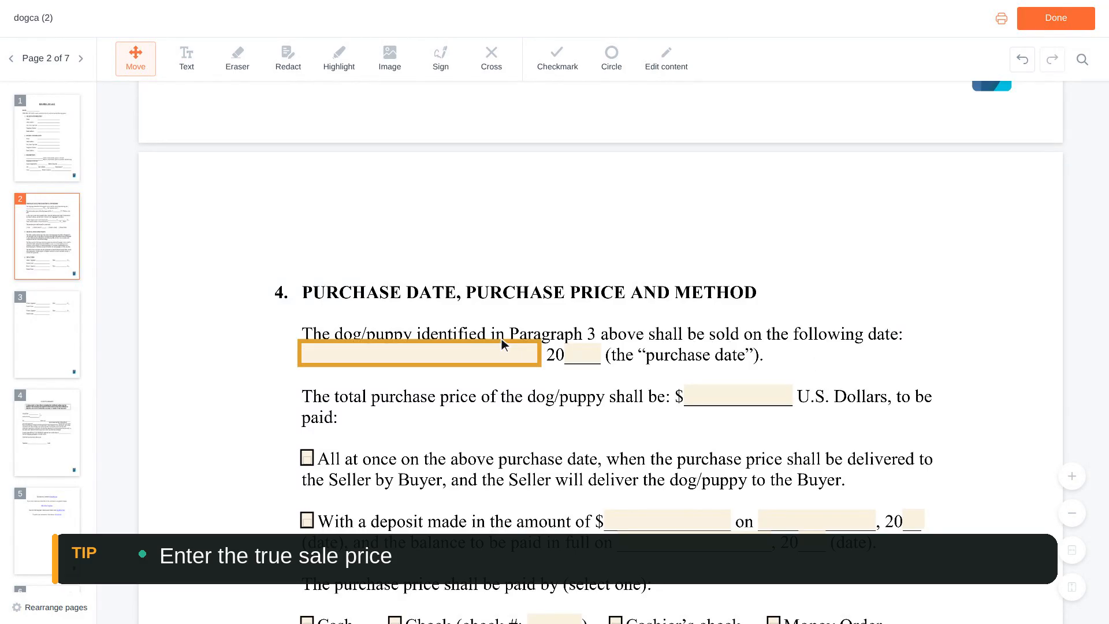
click(426, 352)
text(March 15)
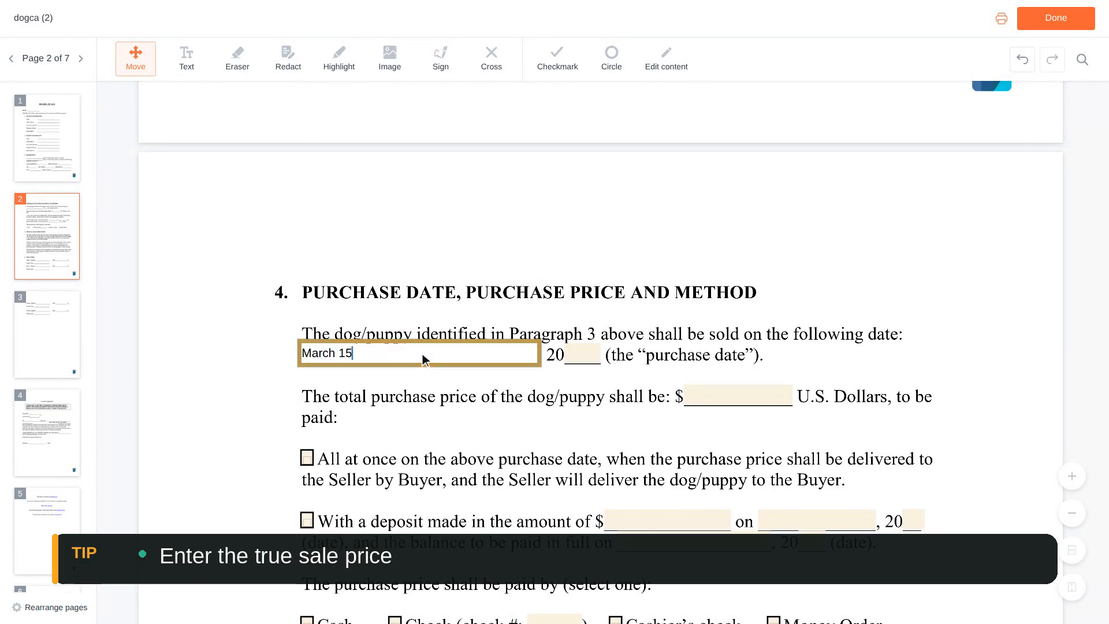
scroll(423, 357, down, 1)
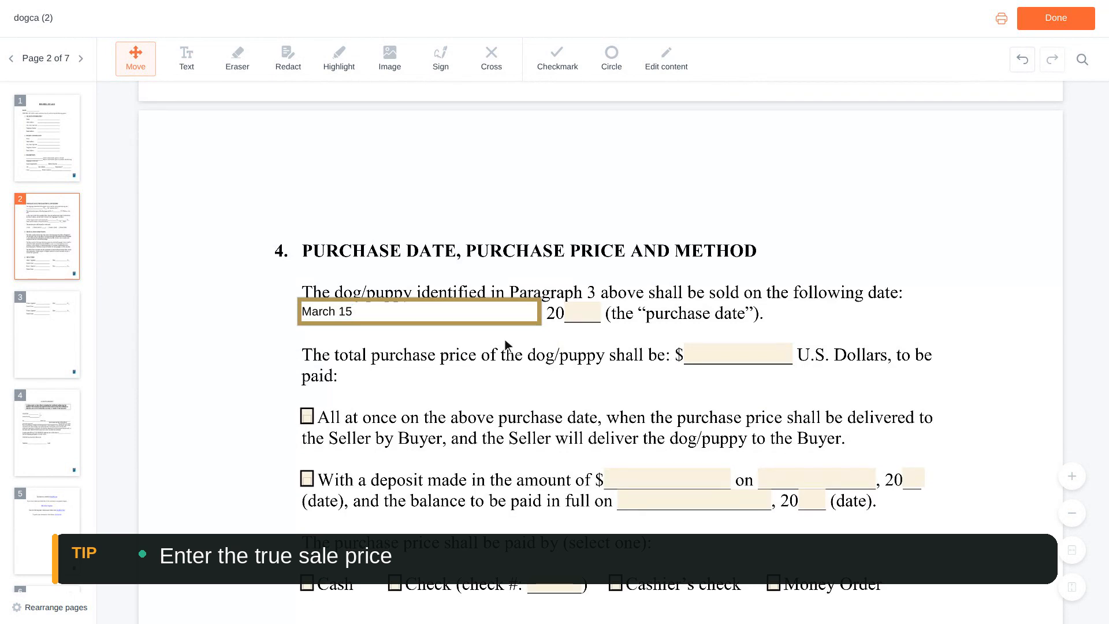
click(743, 358)
text(8,500)
- Enter check number 1024 and mark payment as all at once on the purchase date
scroll(743, 358, down, 5)
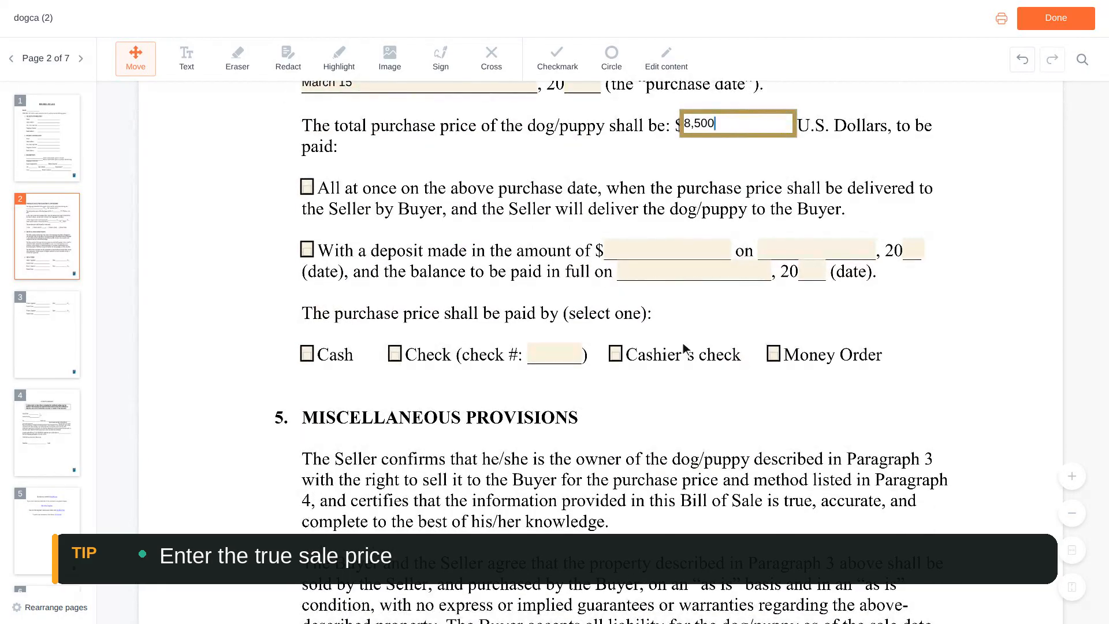
click(565, 354)
text(1024)
scroll(559, 360, up, 3)
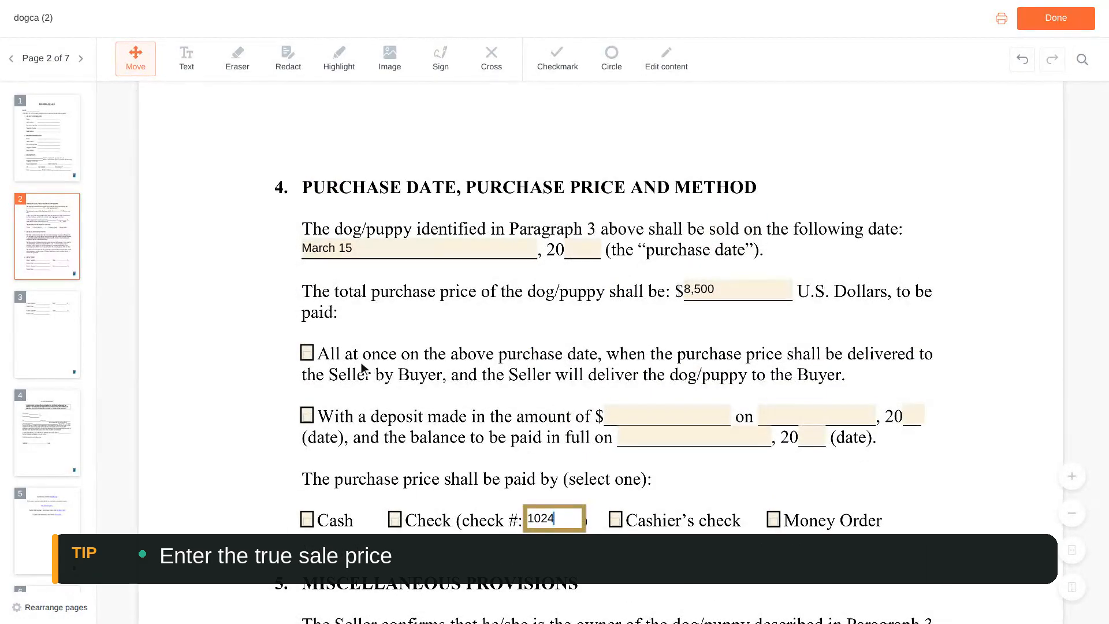
click(316, 357)
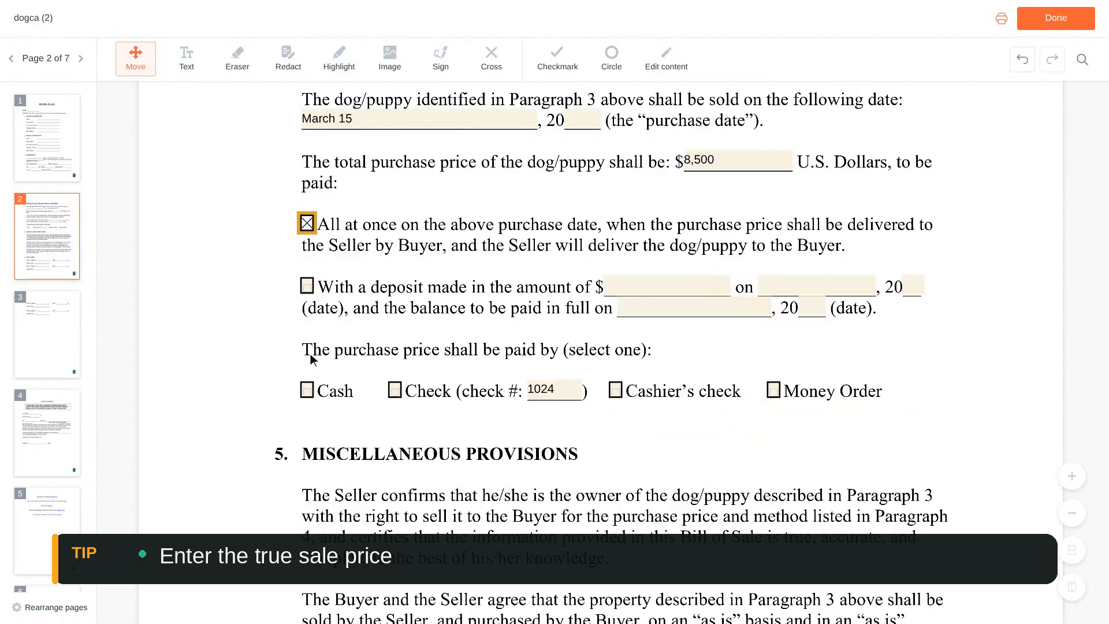
scroll(312, 354, down, 3)
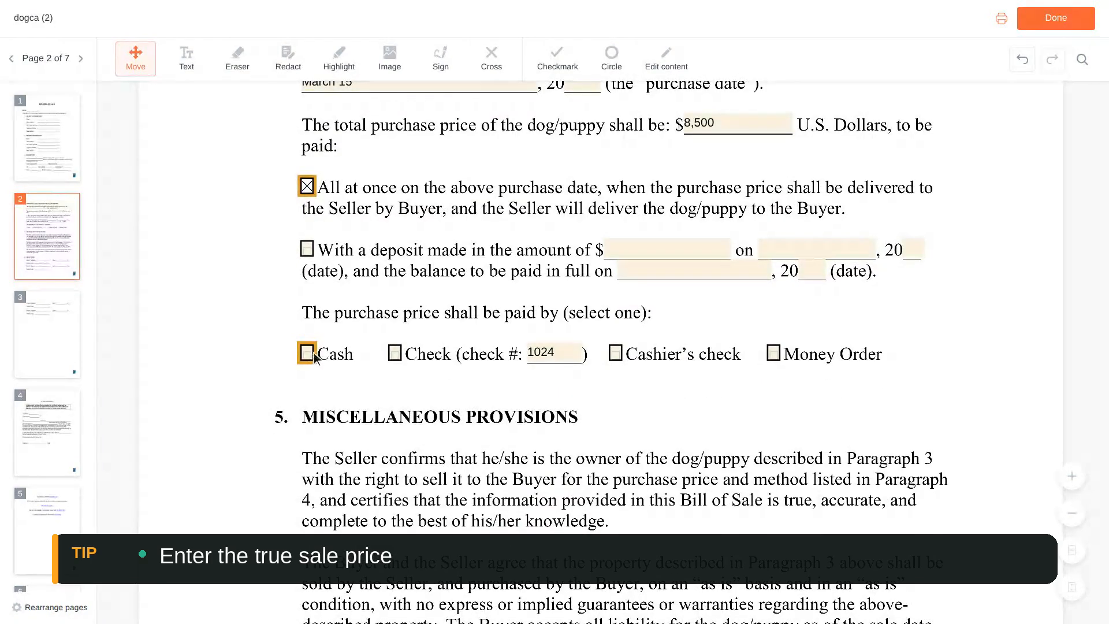
click(394, 354)
scroll(397, 353, down, 9)
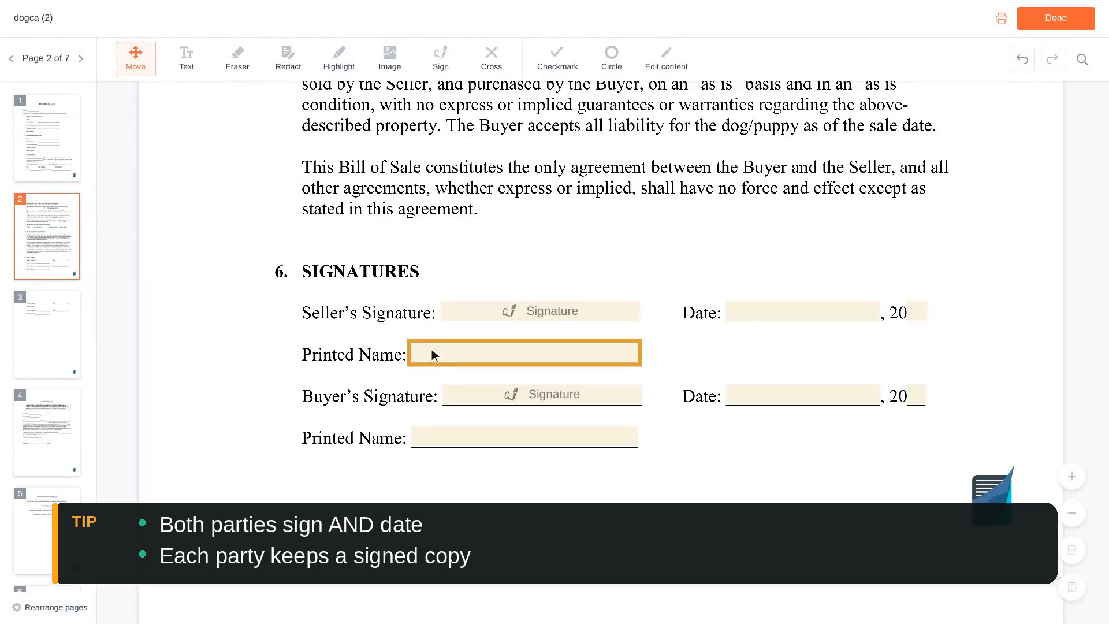
- Type the seller's and then the buyer's names into their Printed Name fields
click(529, 359)
text(Anna Baker)
scroll(529, 359, down, 2)
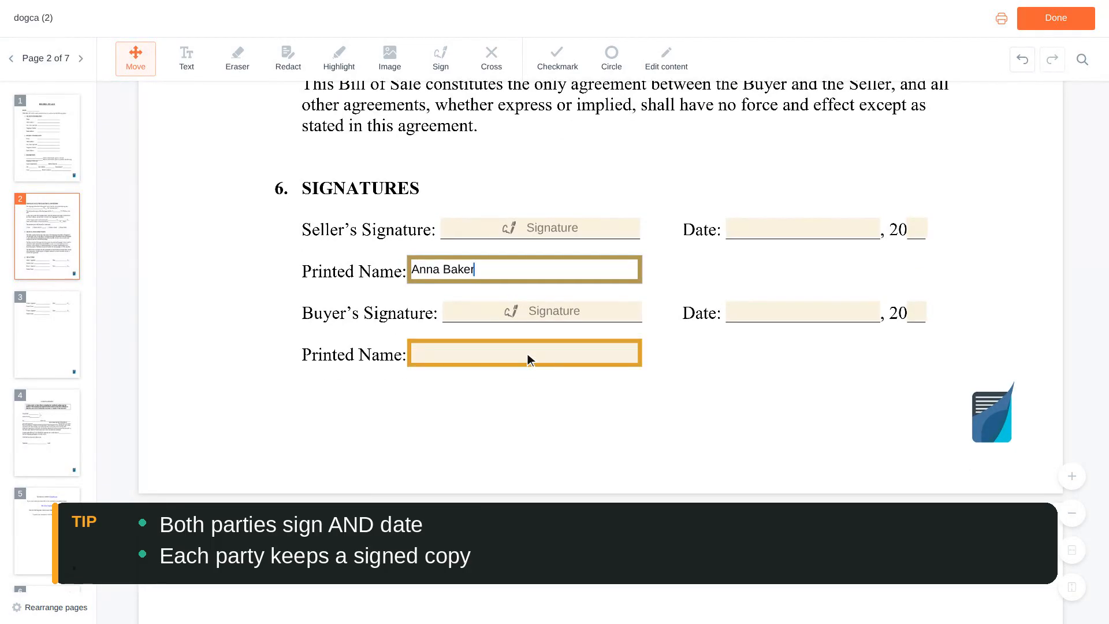
click(528, 359)
text(Ben Carter)
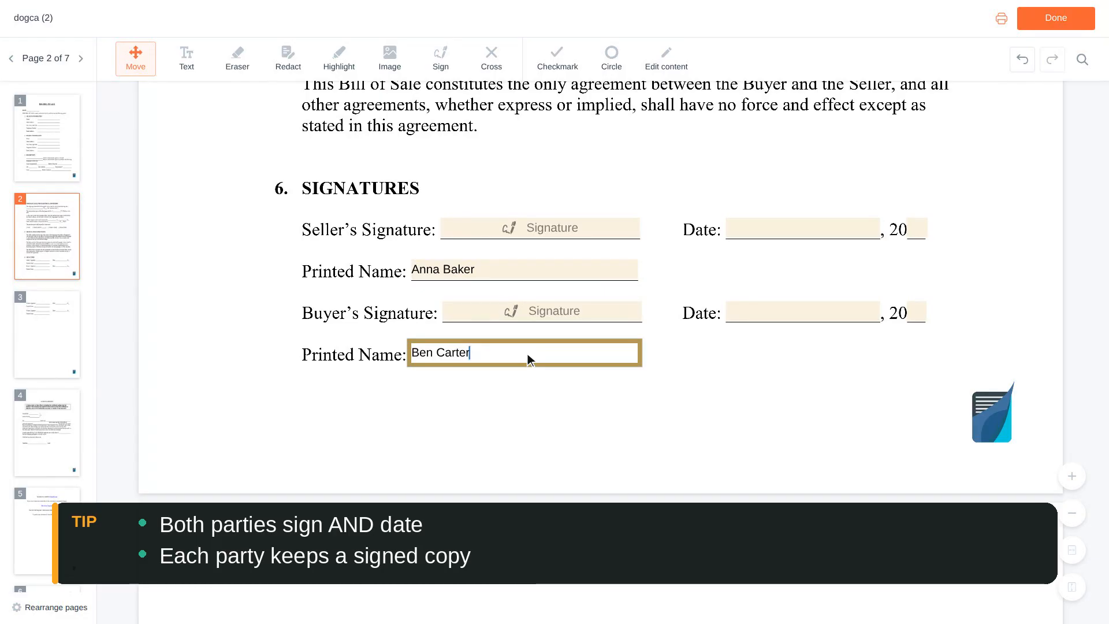
scroll(528, 359, up, 2)
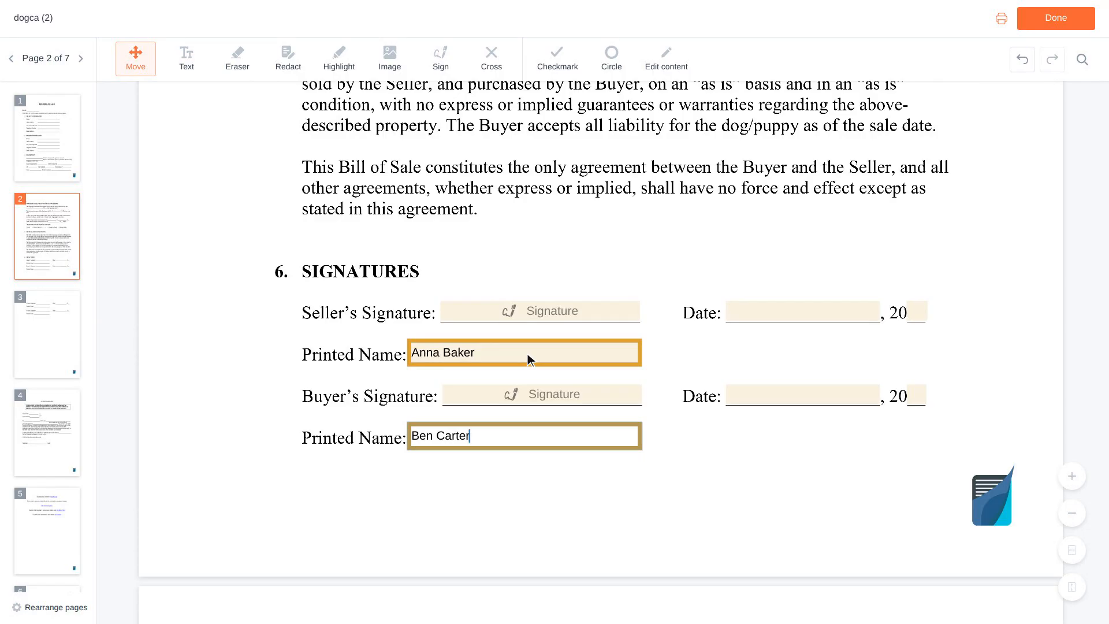